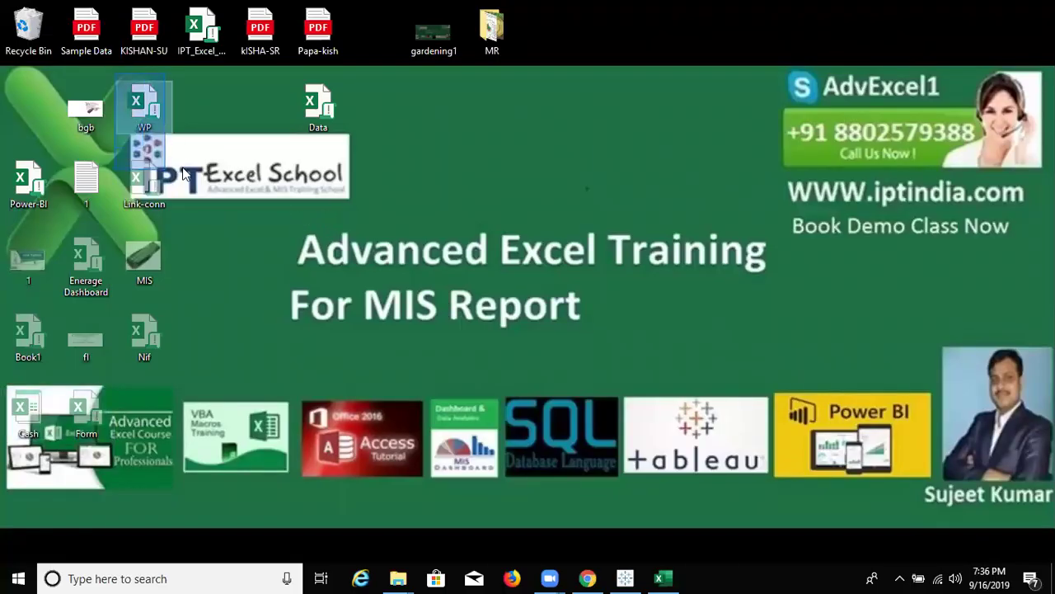
- Import the WP.xlsm workbook through Get Data > From File > From Workbook
left_click(144, 108)
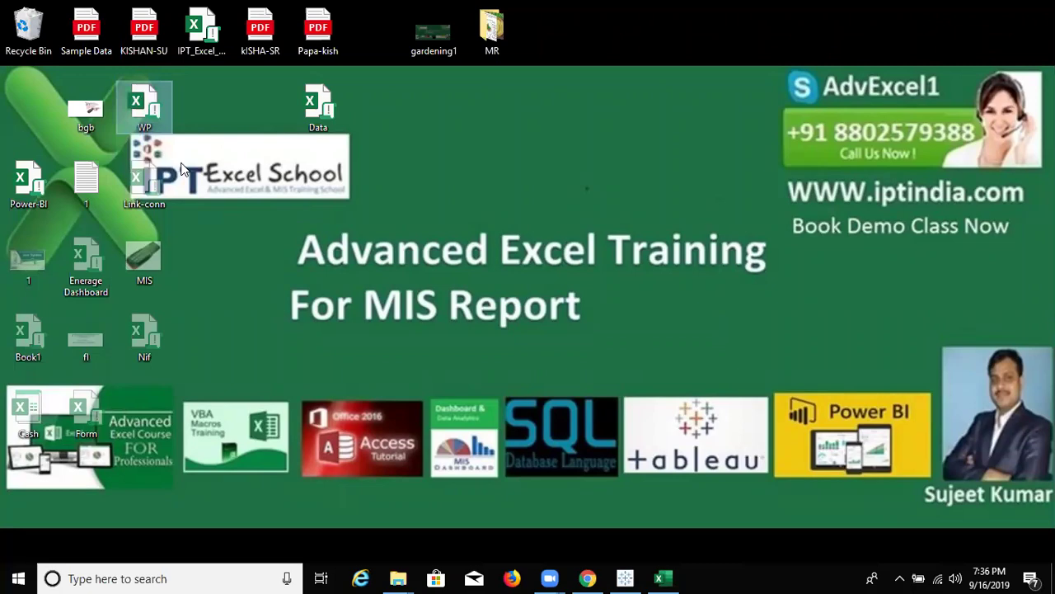
left_click(664, 577)
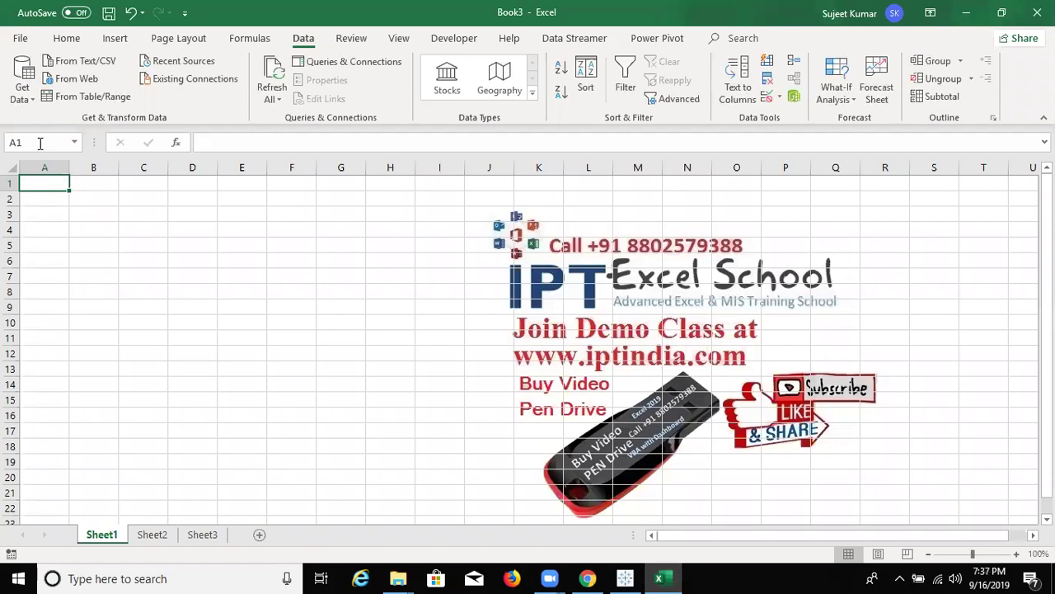
left_click(23, 92)
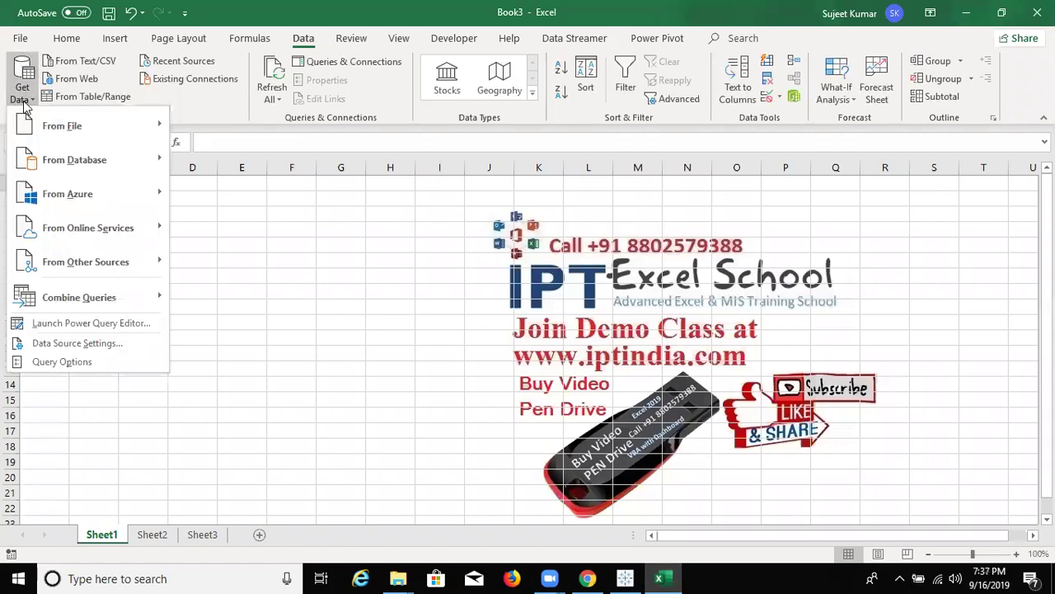
mouse_move(124, 126)
left_click(235, 125)
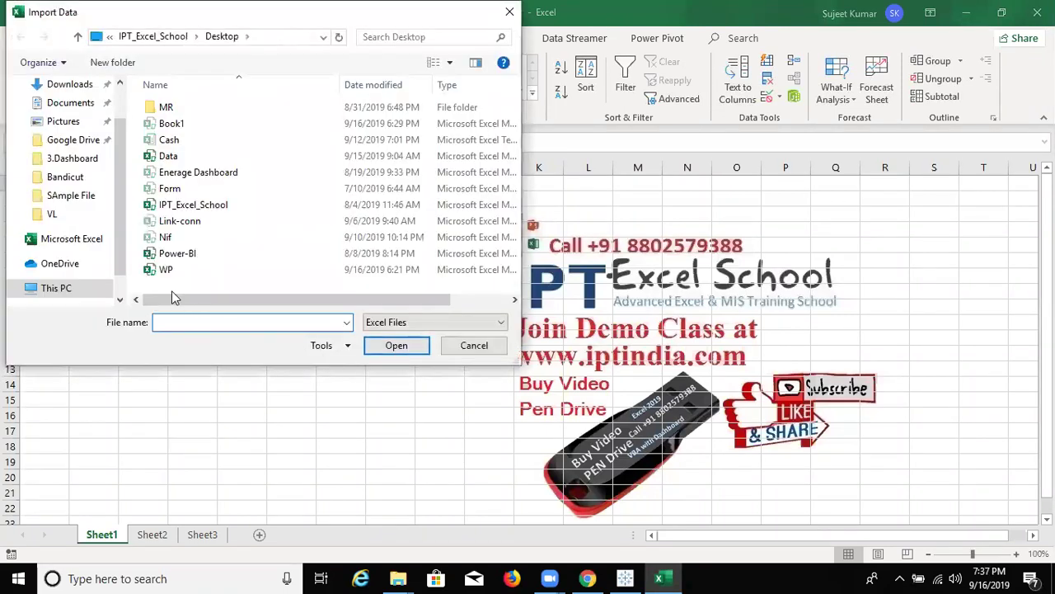
left_click(168, 271)
left_click(396, 345)
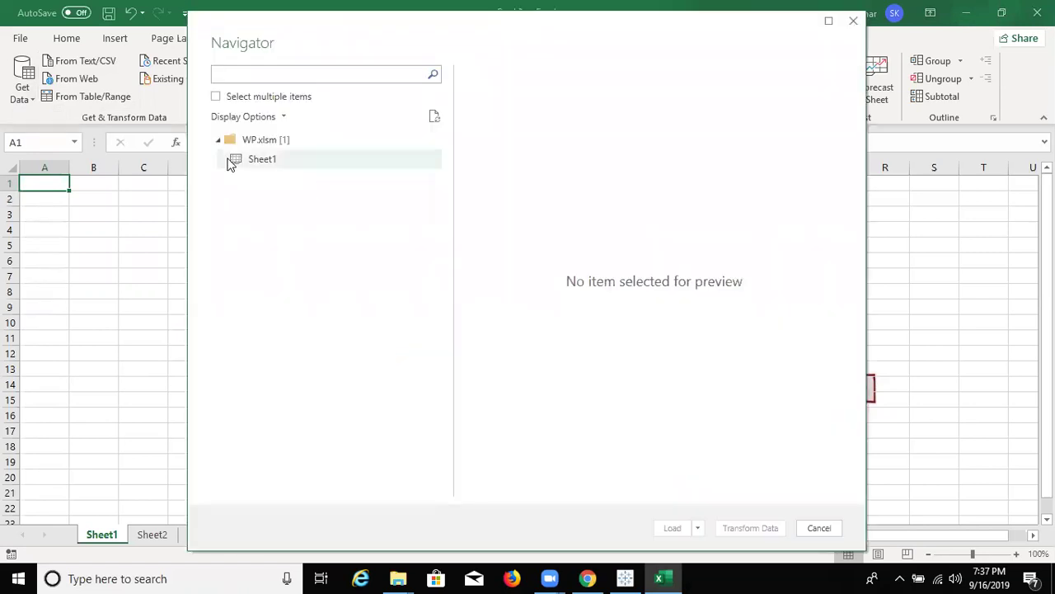
- Load WP.xlsm's Sheet1 onto new sheet Sheet7 as a 233-row table
left_click(277, 161)
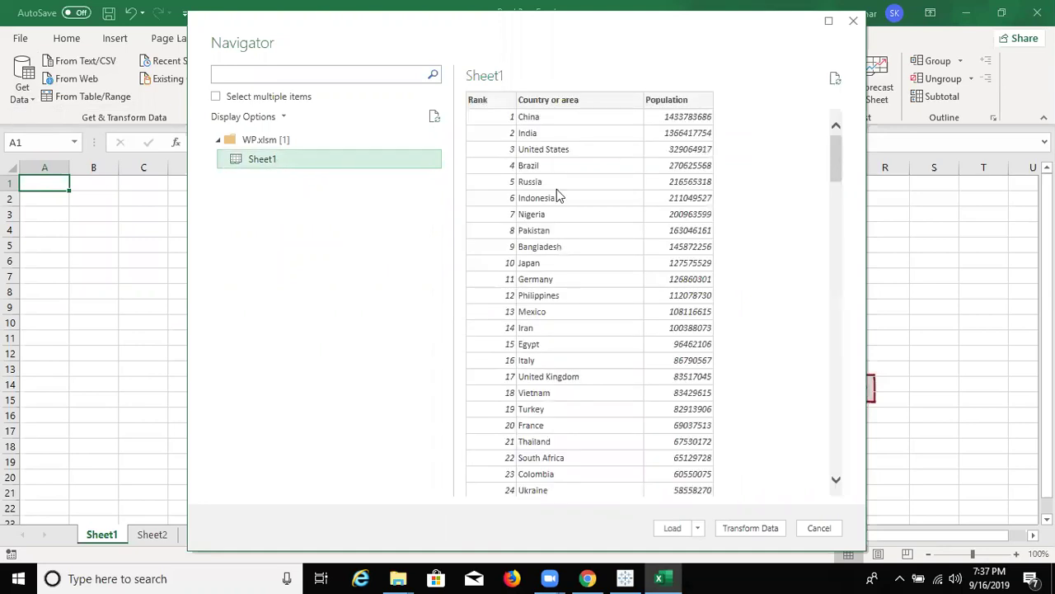
left_click(674, 527)
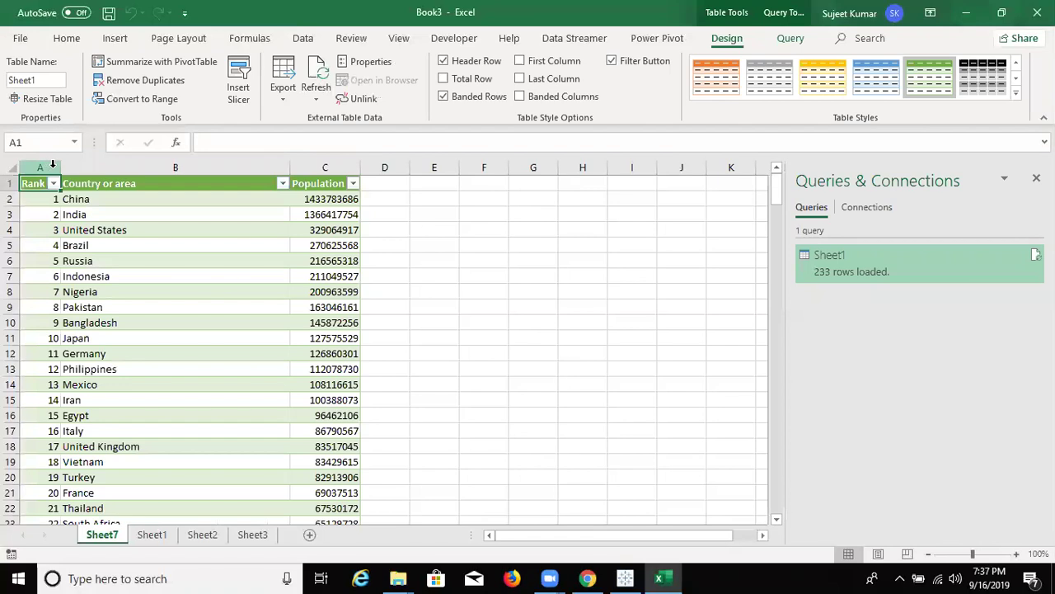
left_click(93, 167)
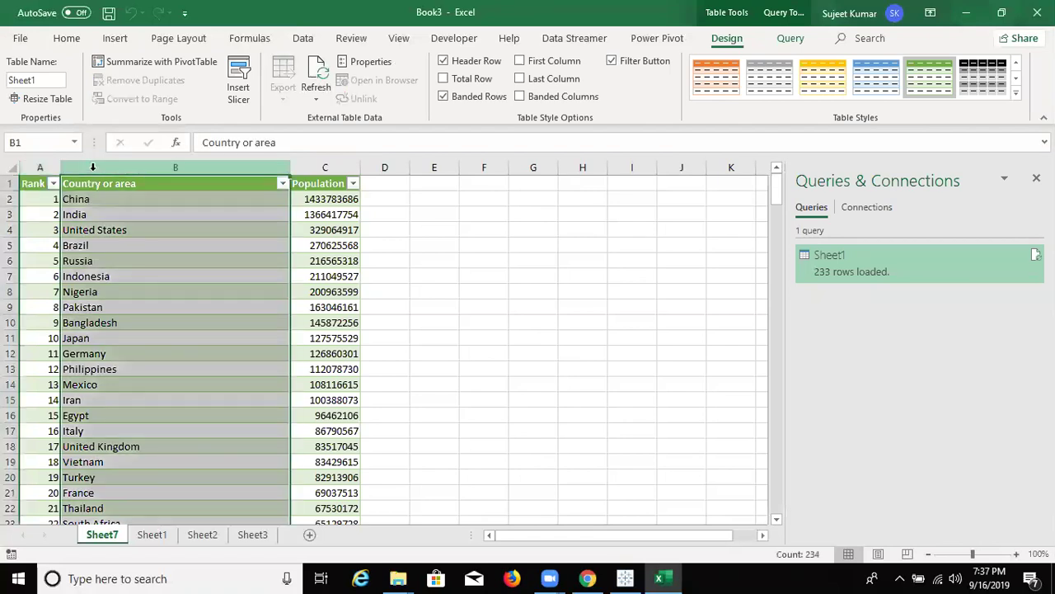
left_click(352, 163)
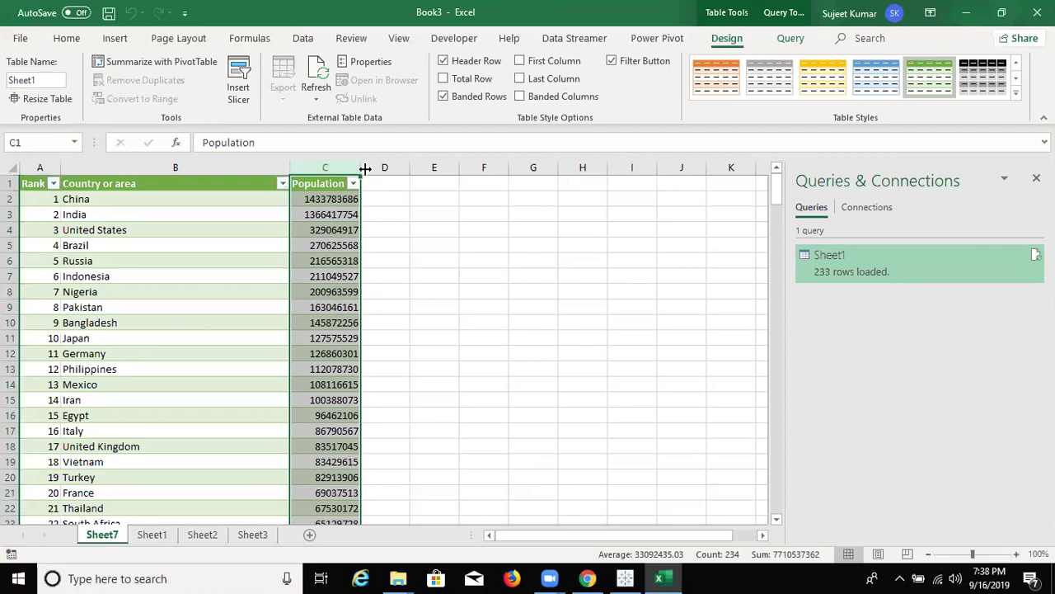
left_click(39, 183)
left_click(90, 183)
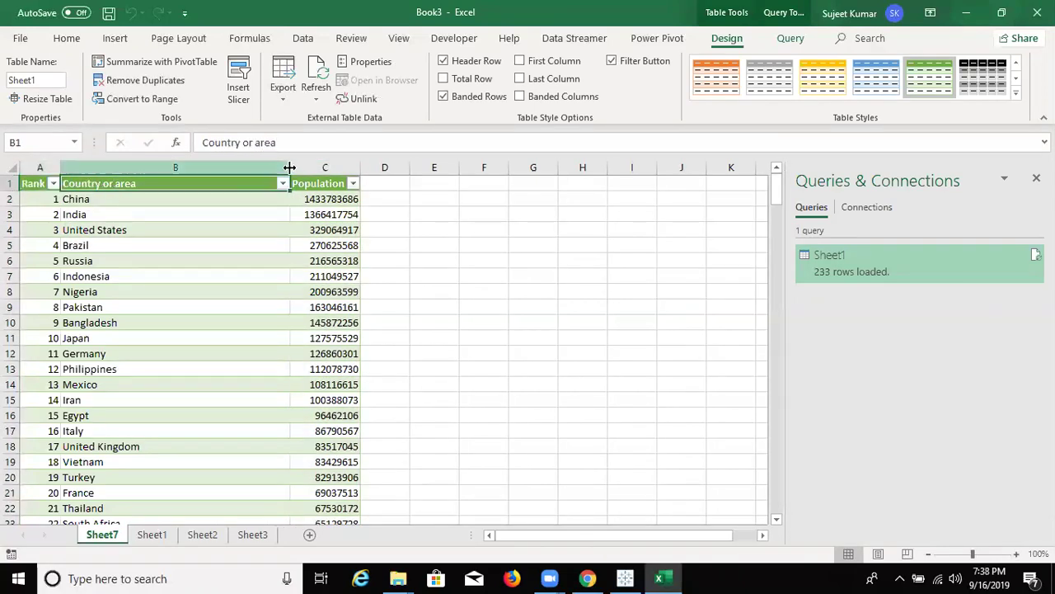
left_click(314, 174)
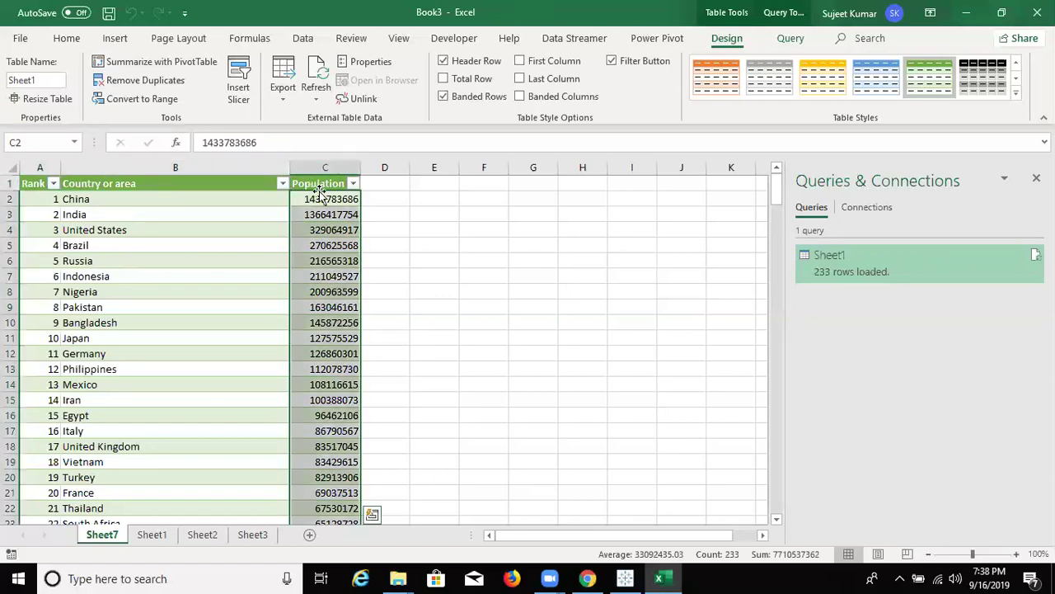
left_click(385, 184)
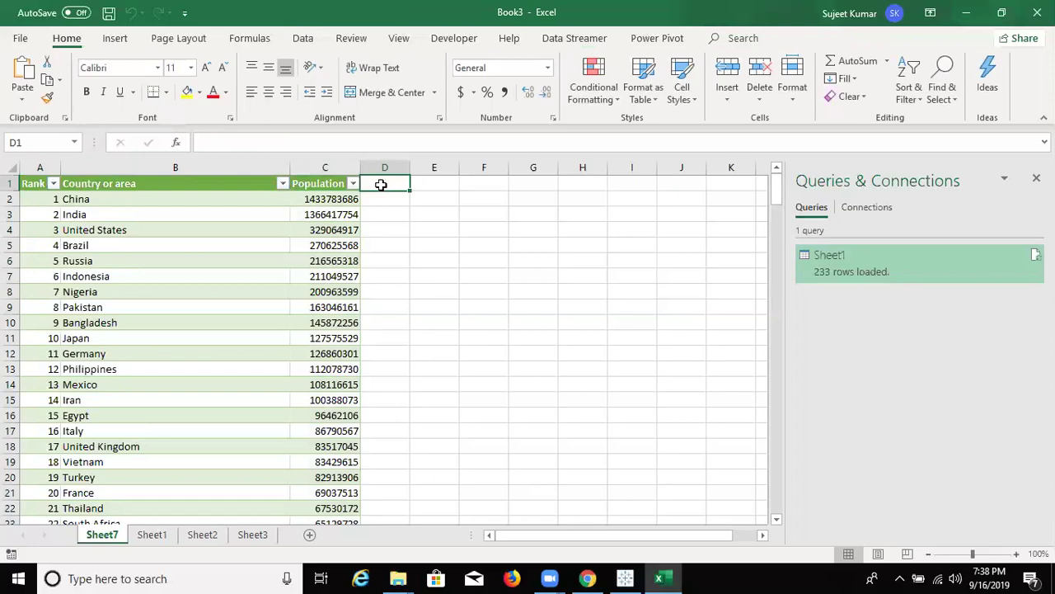
- Google 'world mobile users by country' and open the Wikipedia list of mobile phones in use
left_click(589, 578)
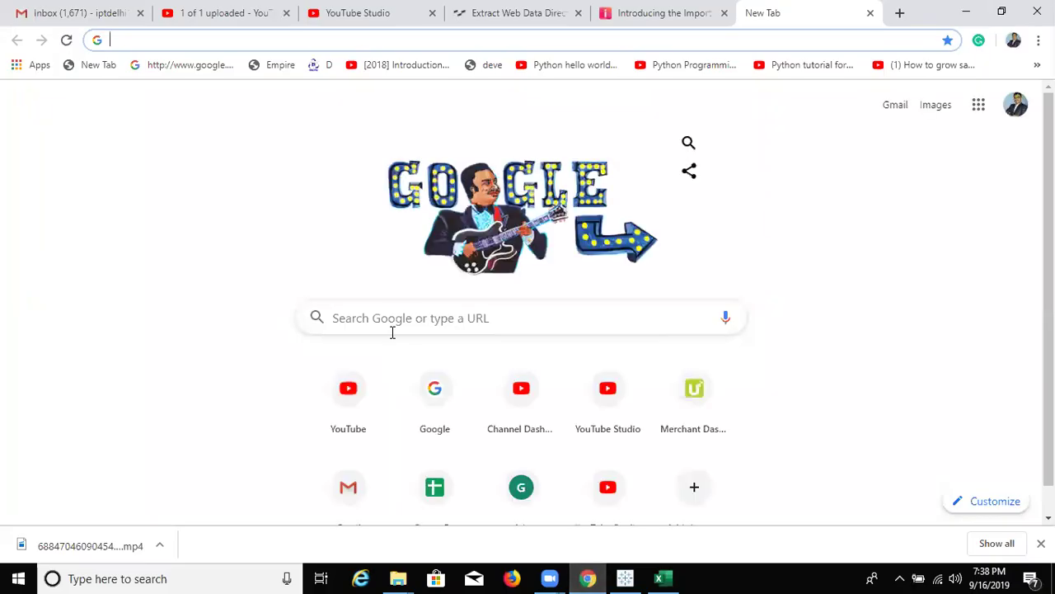
left_click(389, 324)
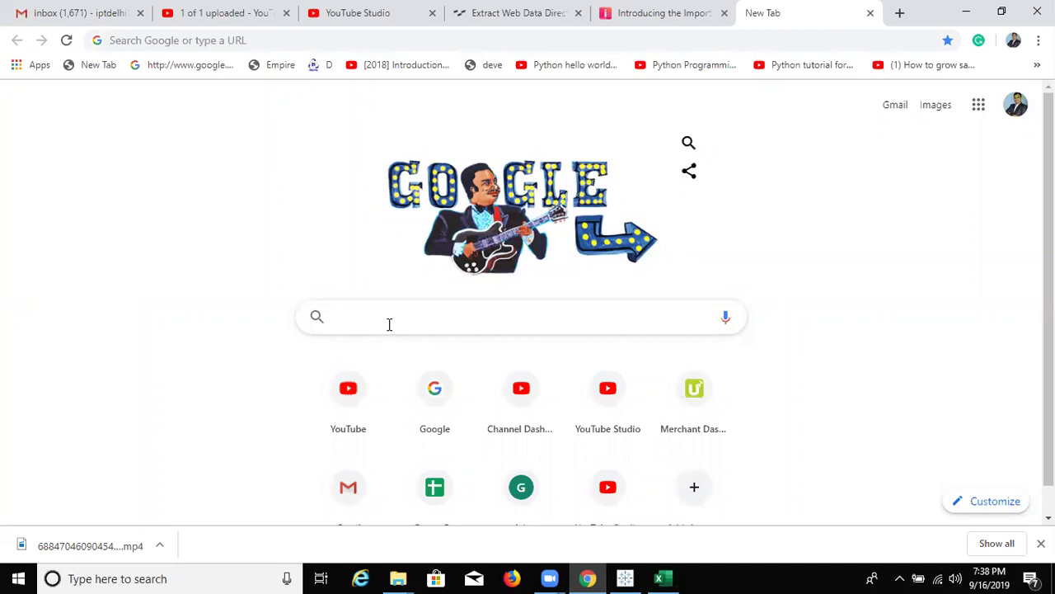
type("world mobile users by country")
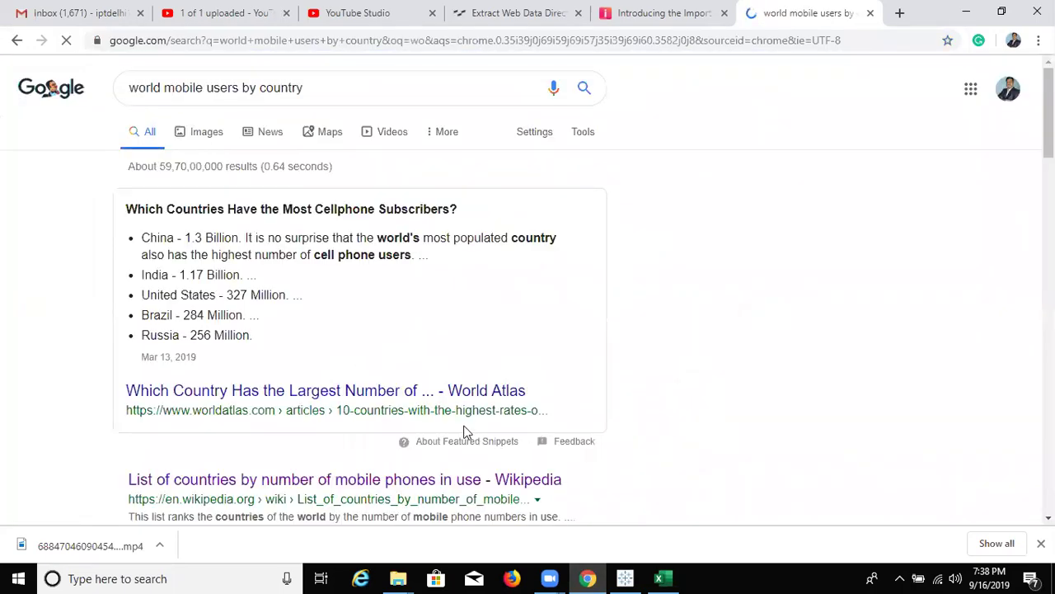
scroll(237, 354, "down", 2)
left_click(216, 329)
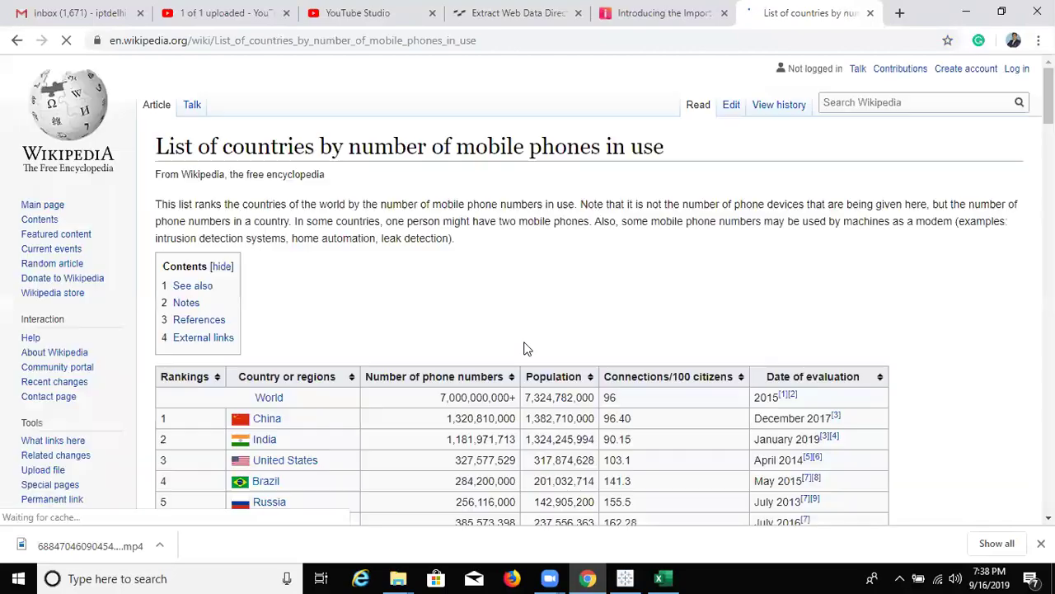
- Select the full address of the List of countries by number of mobile phones in use article
scroll(446, 371, "down", 5)
scroll(443, 372, "up", 5)
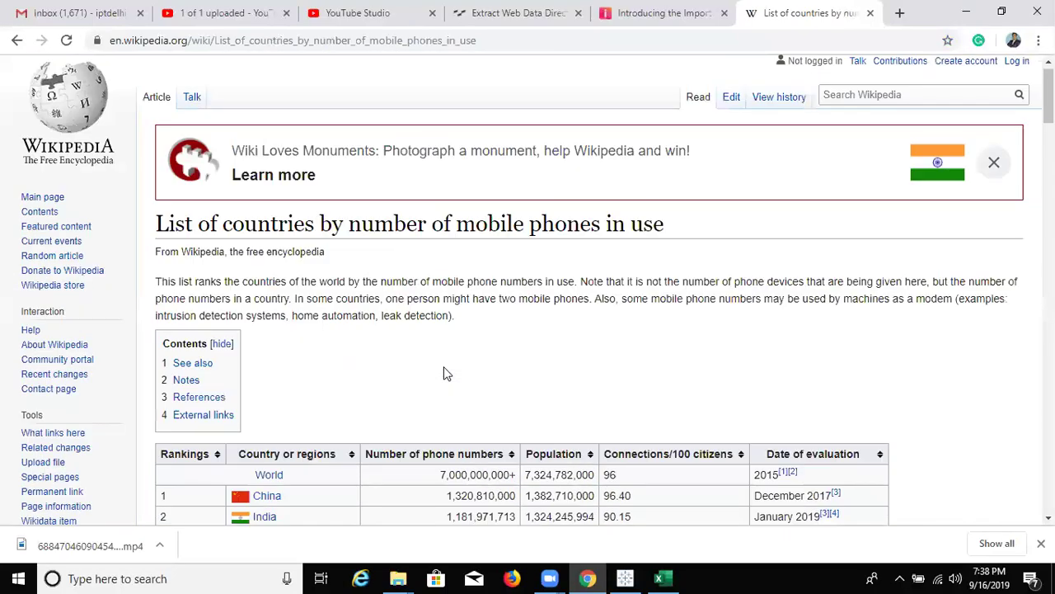
left_click(275, 40)
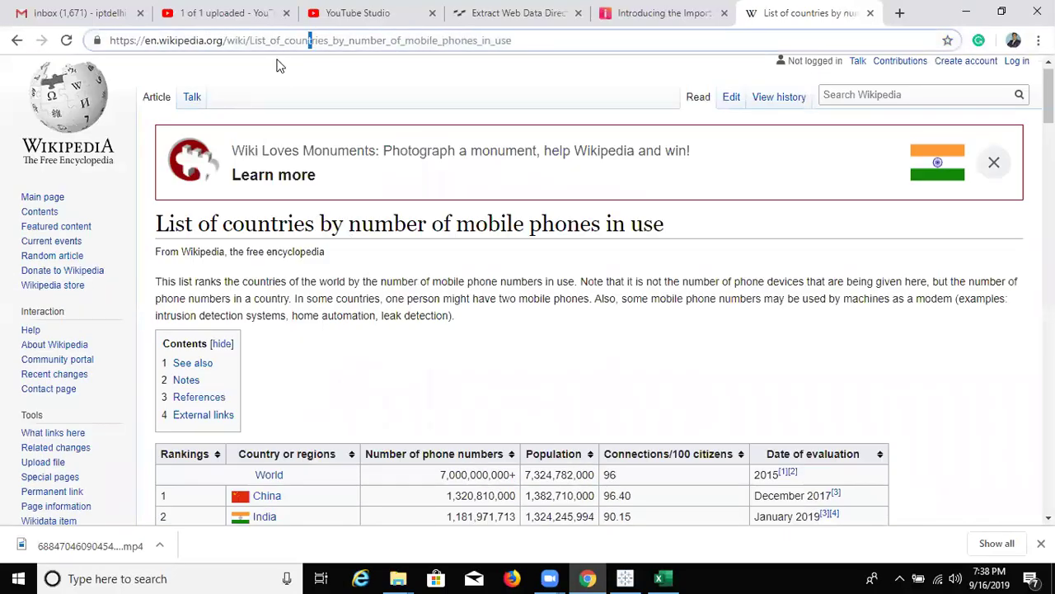
double_click(360, 40)
left_click(361, 40)
key("ctrl+c")
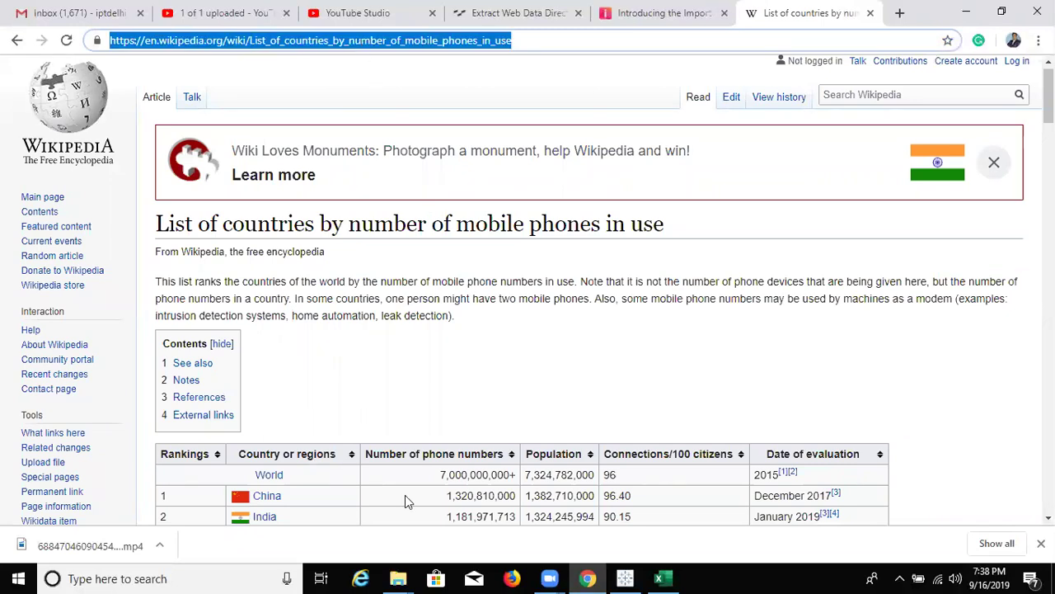
scroll(404, 494, "down", 3)
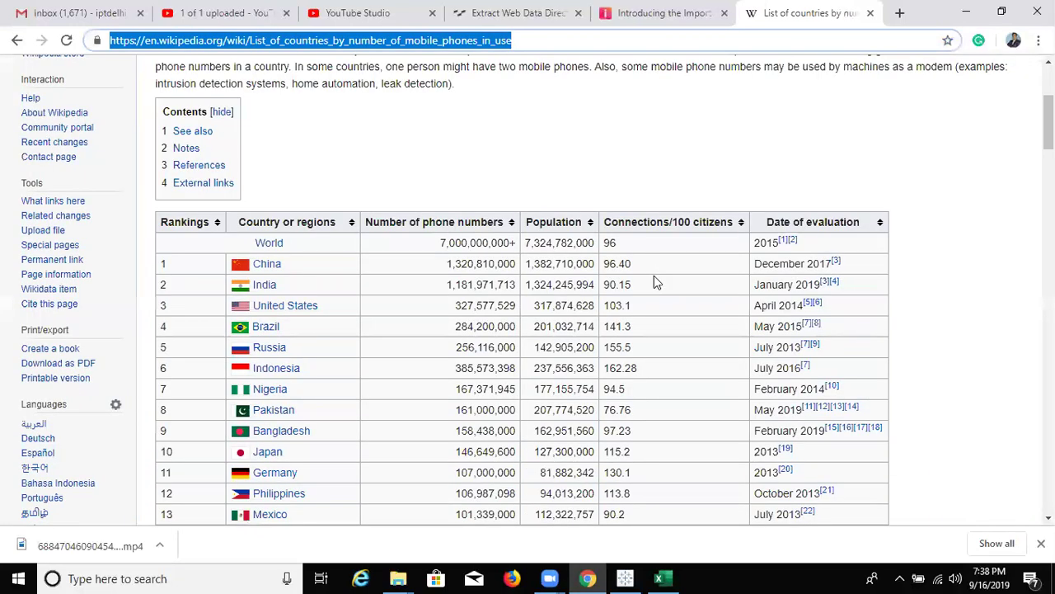
- Run a From Web import in Excel using the pasted Wikipedia mobile-phones URL
left_click(673, 577)
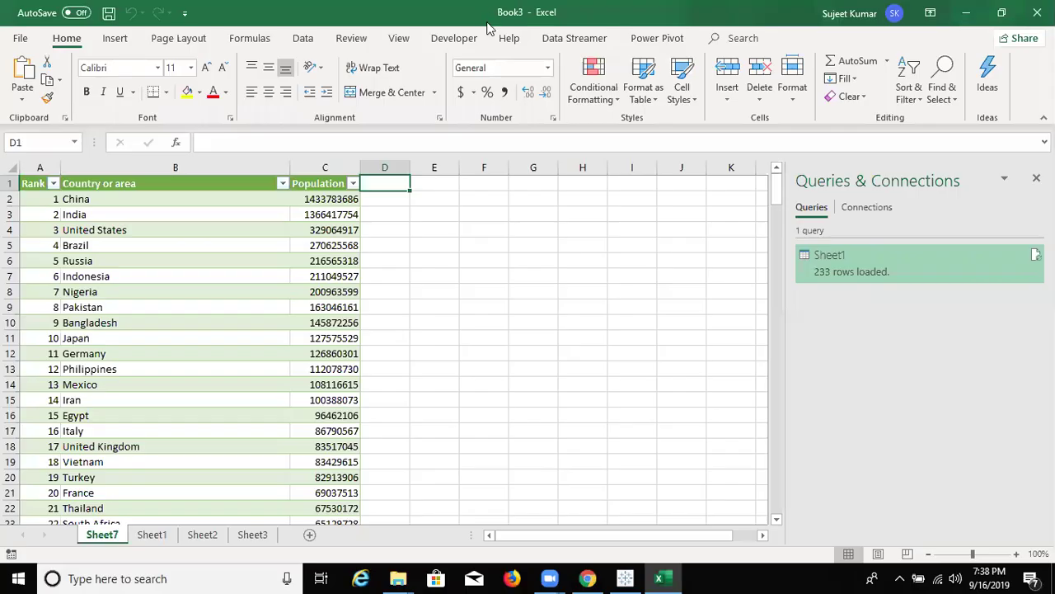
left_click(302, 38)
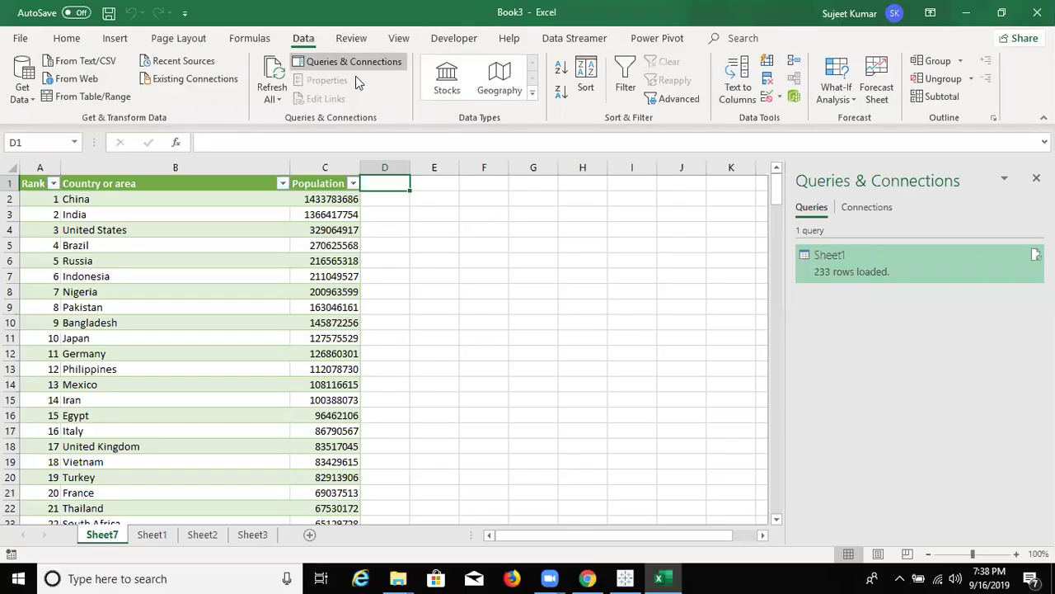
left_click(56, 84)
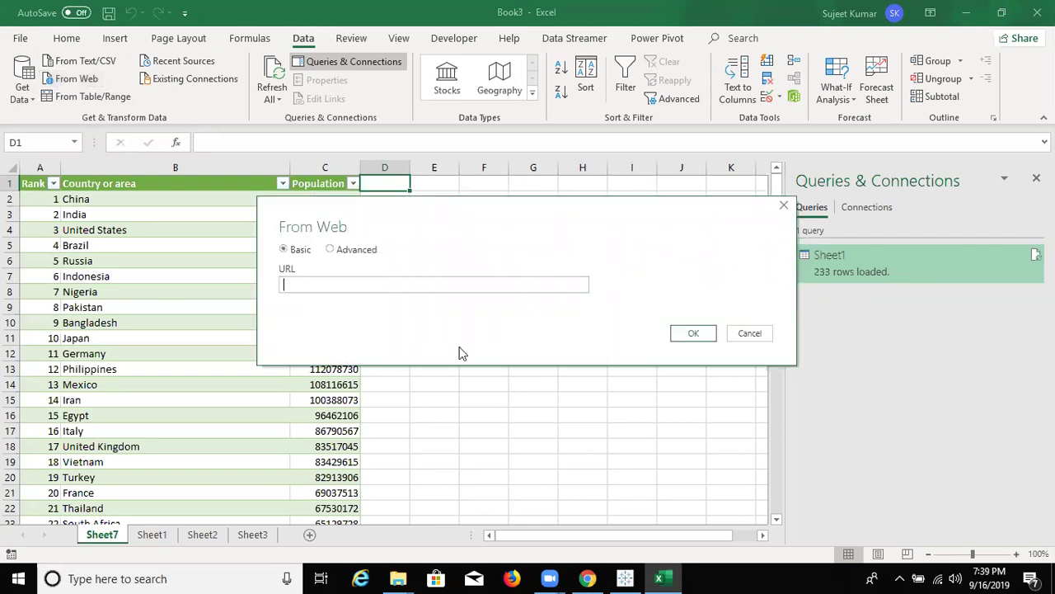
key("ctrl+v")
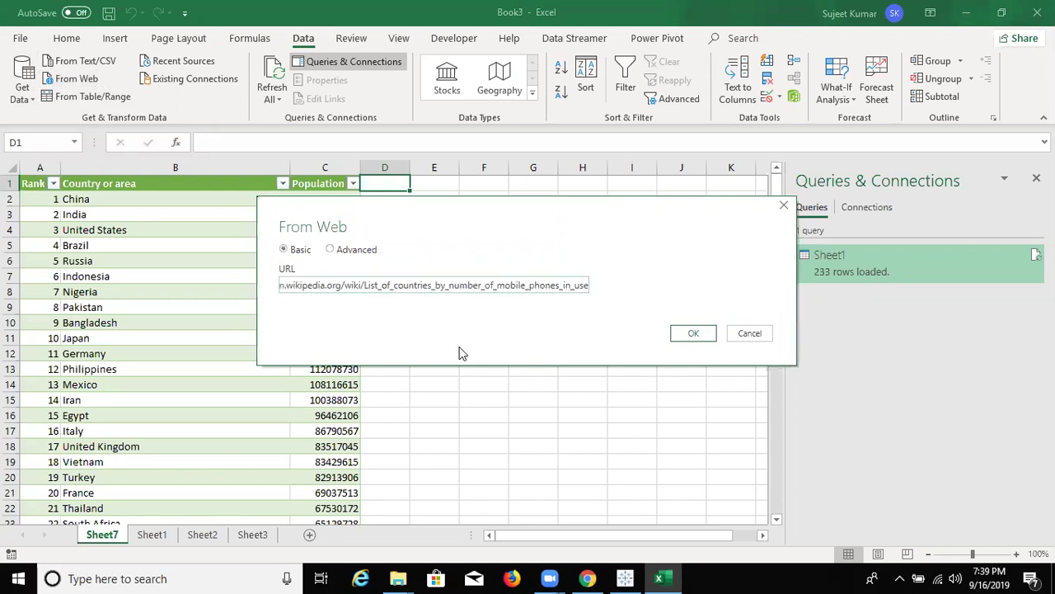
left_click(675, 333)
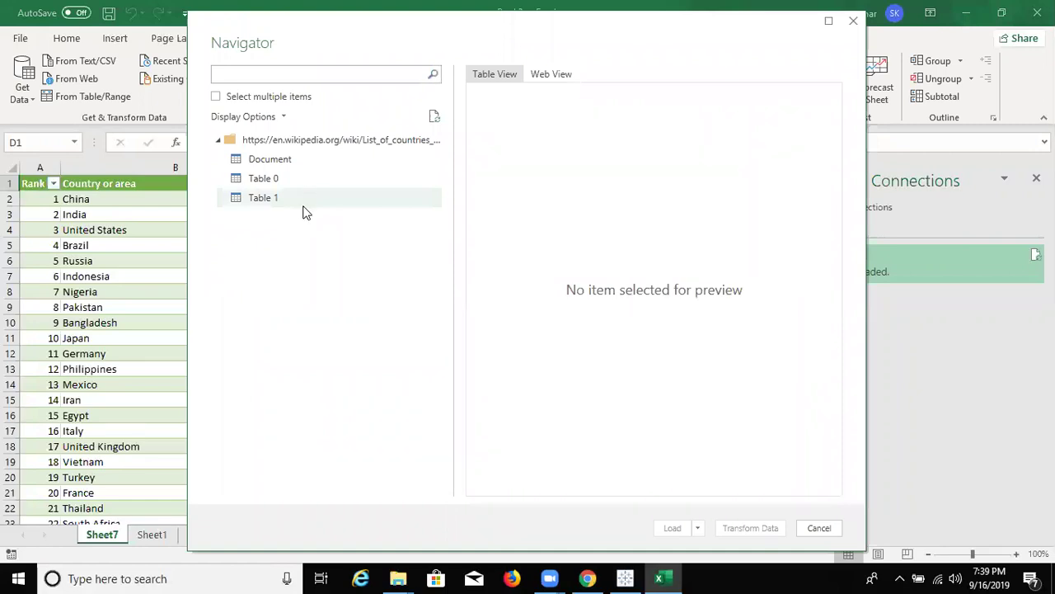
- Preview Document, Table 1 and Table 0, then load Table 0 onto new Sheet8 (75 rows)
left_click(271, 168)
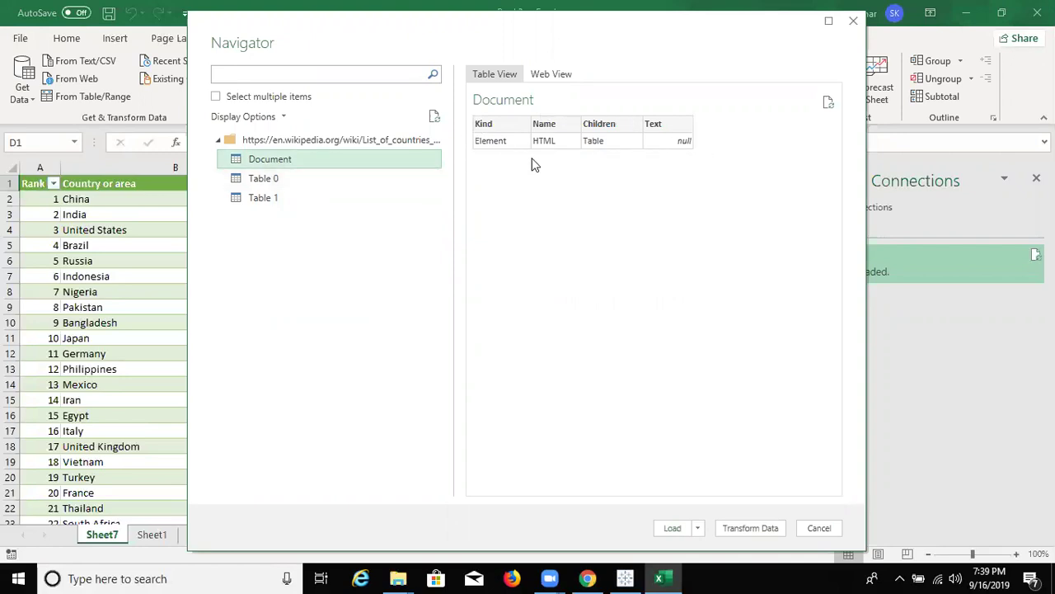
left_click(266, 198)
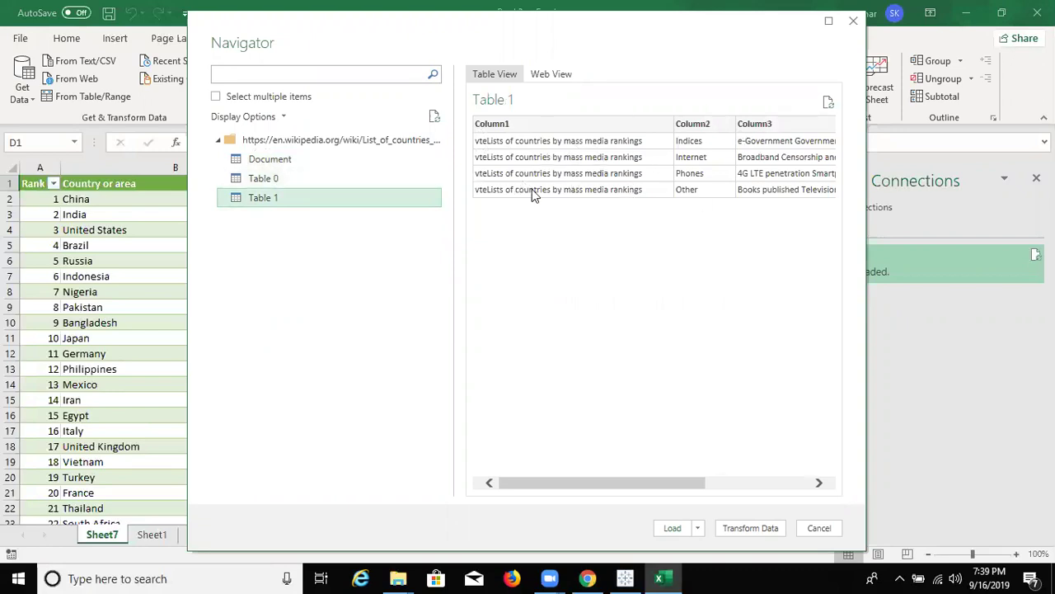
left_click(281, 179)
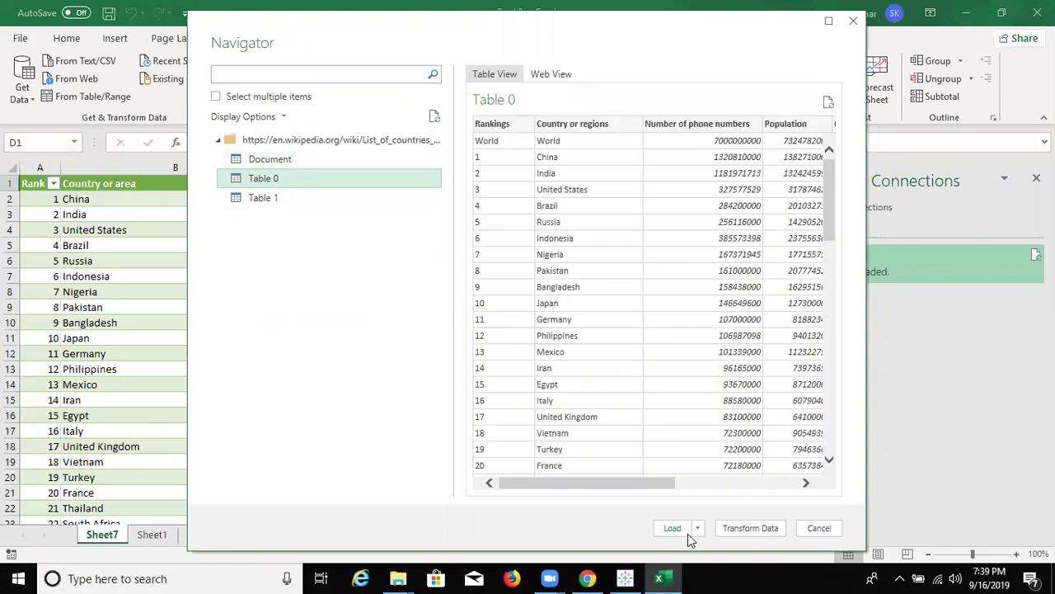
left_click(729, 534)
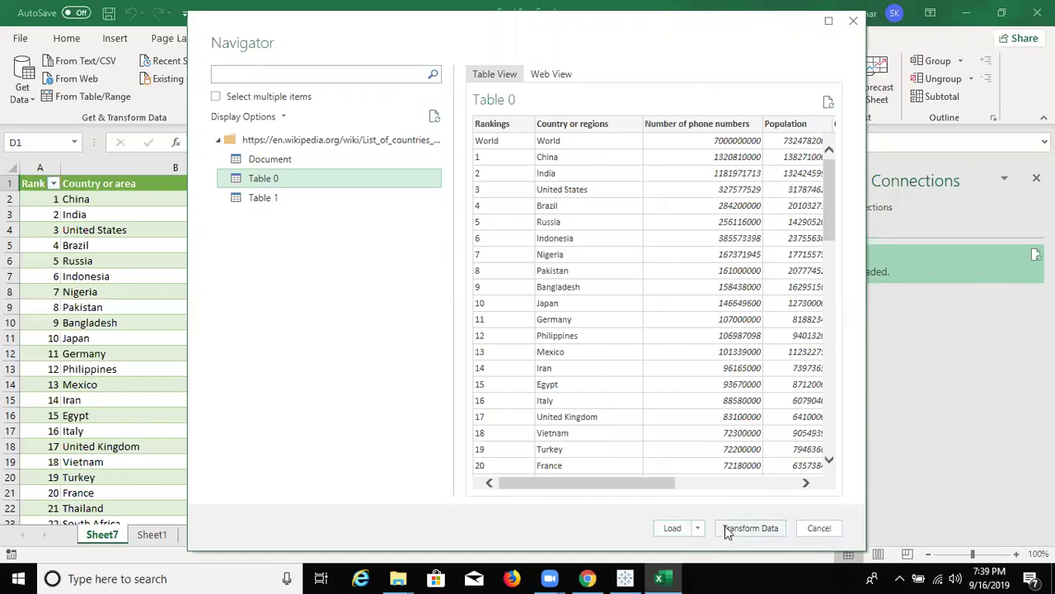
left_click(672, 528)
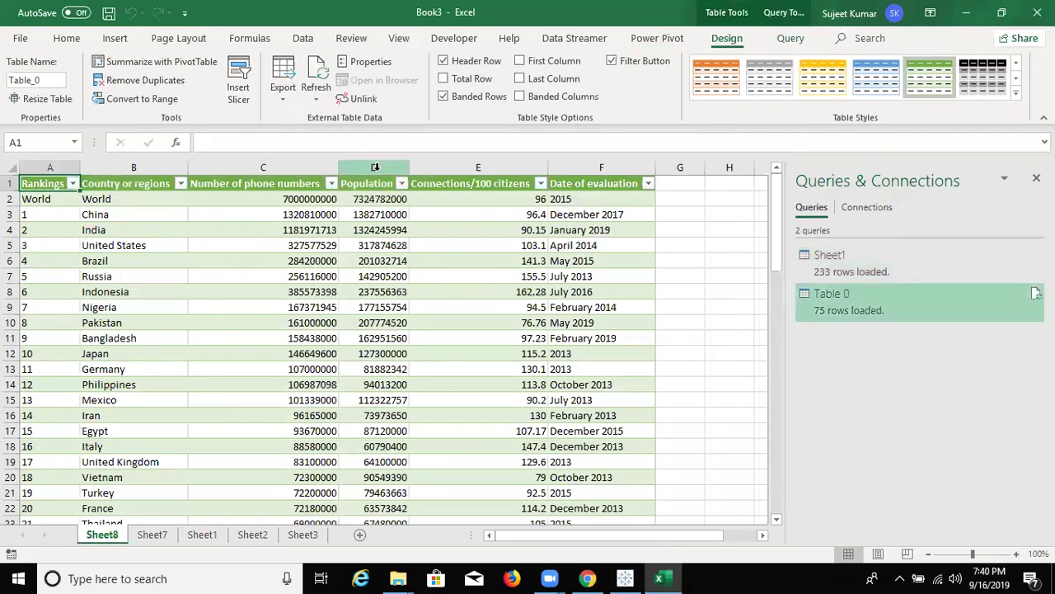
- Inspect the Country or regions and Number of phone numbers columns of Table 0 on Sheet8
left_click(284, 255)
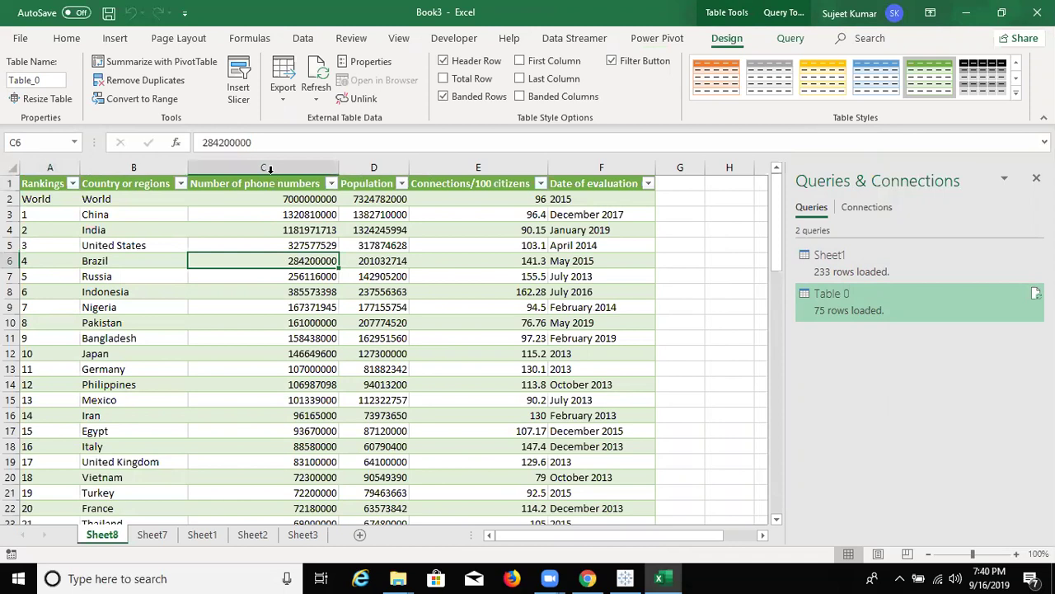
left_click(109, 171)
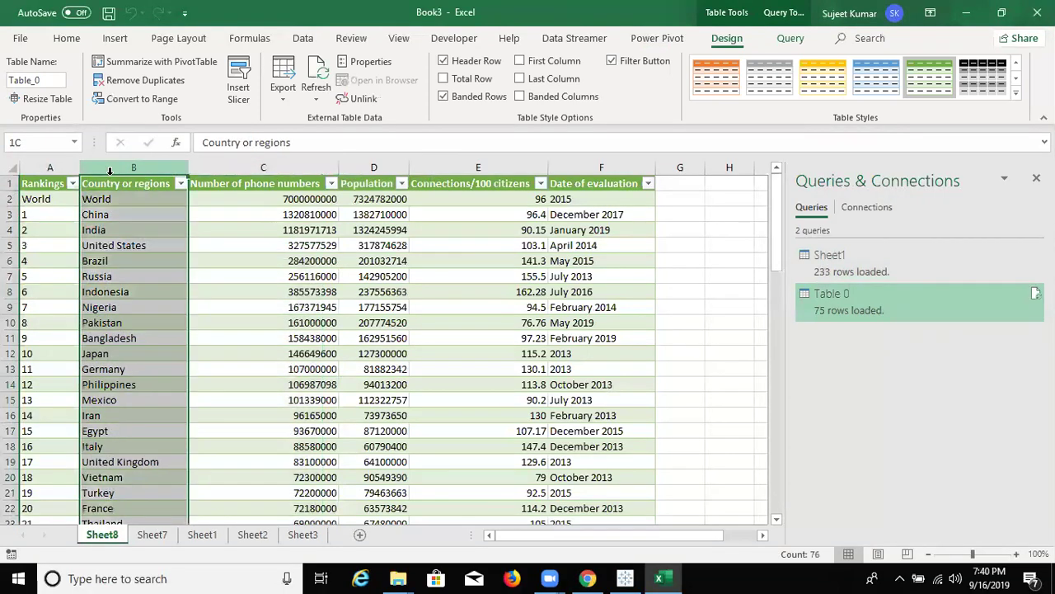
left_click(227, 167)
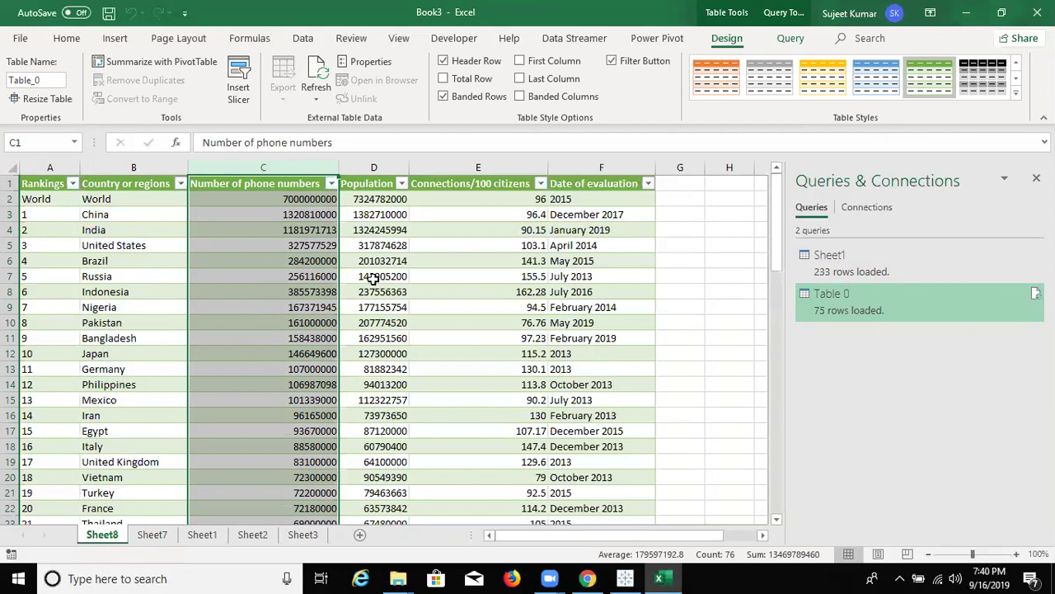
left_click(779, 18)
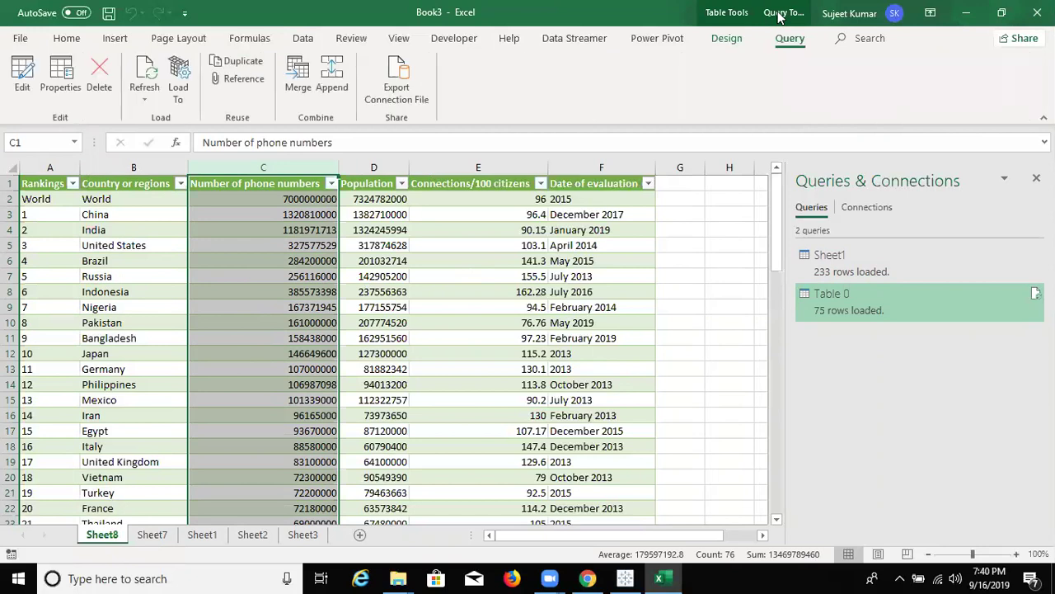
- Merge Sheet1 with Table 0, matching Country or area to Country or regions, creating Merge1
left_click(289, 95)
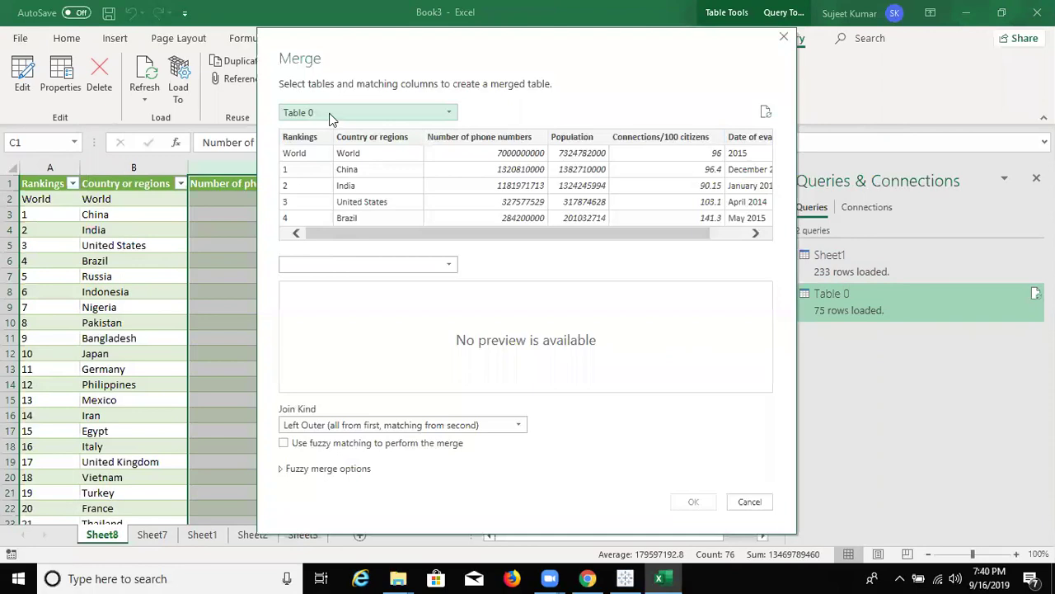
left_click(330, 114)
left_click(330, 132)
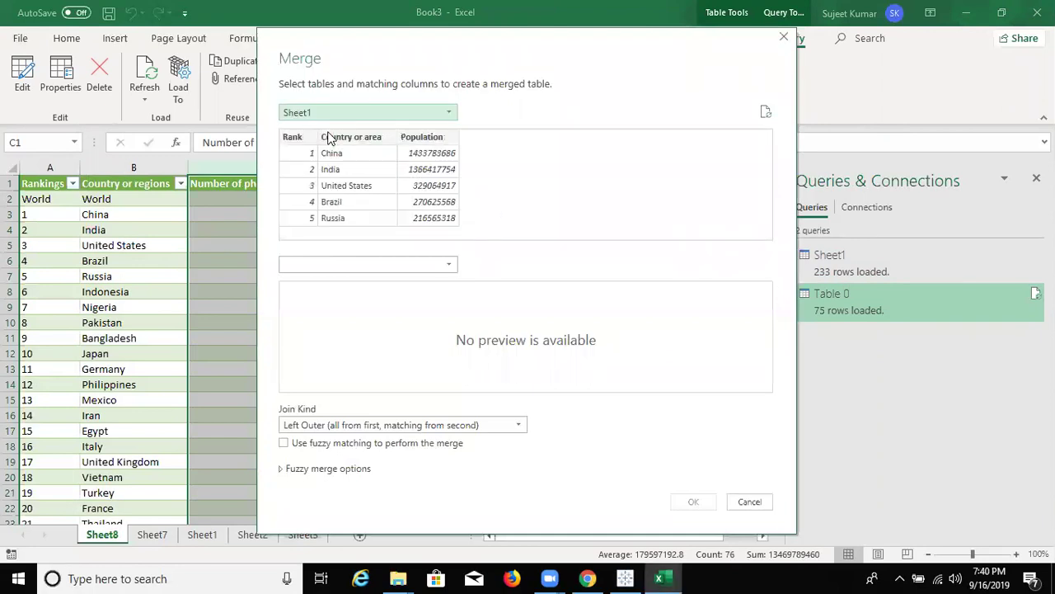
left_click(329, 258)
left_click(322, 297)
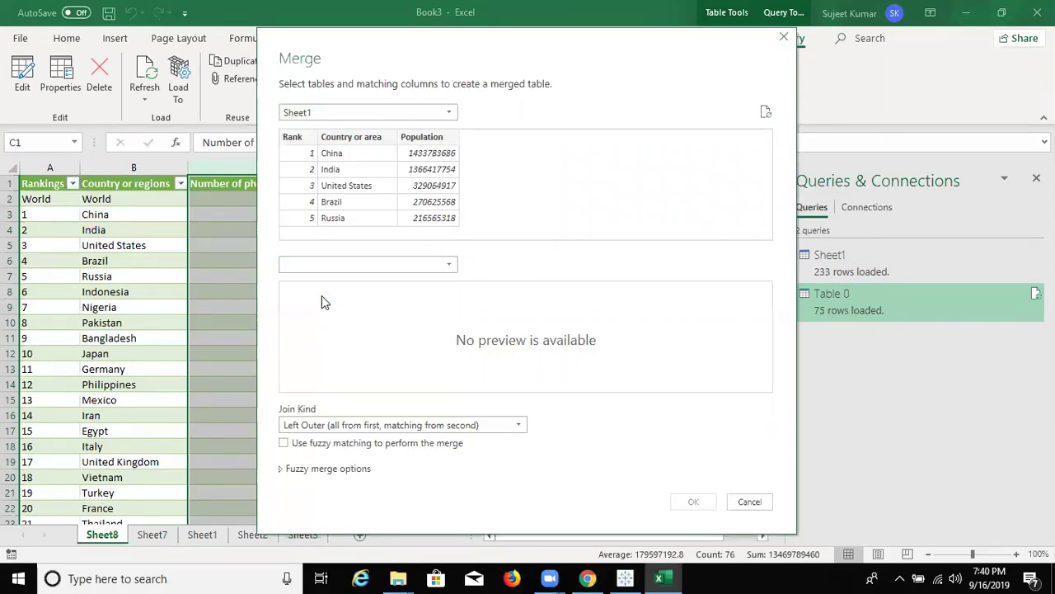
left_click(343, 138)
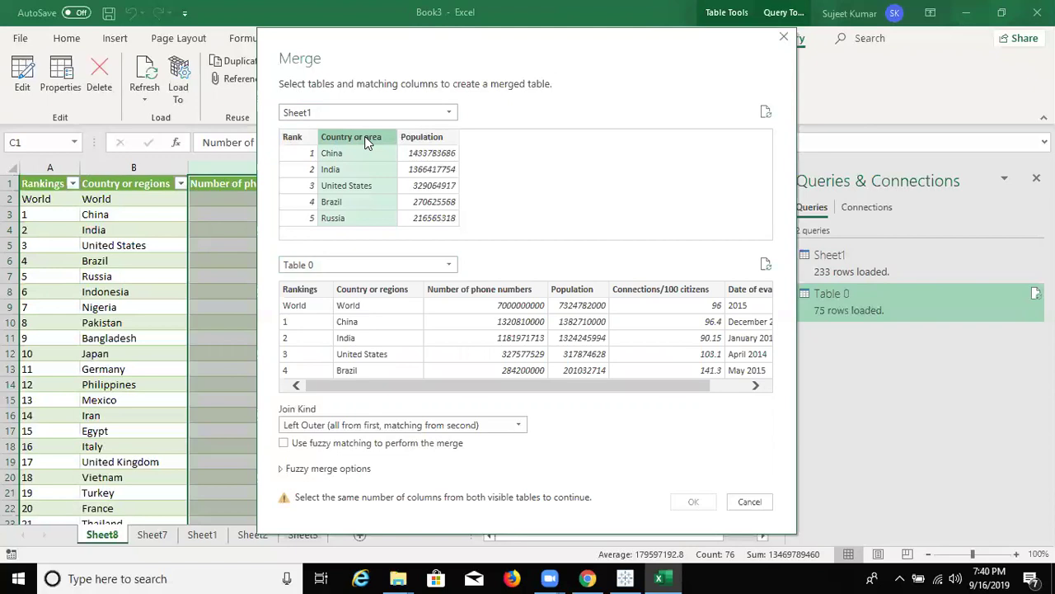
left_click(381, 297)
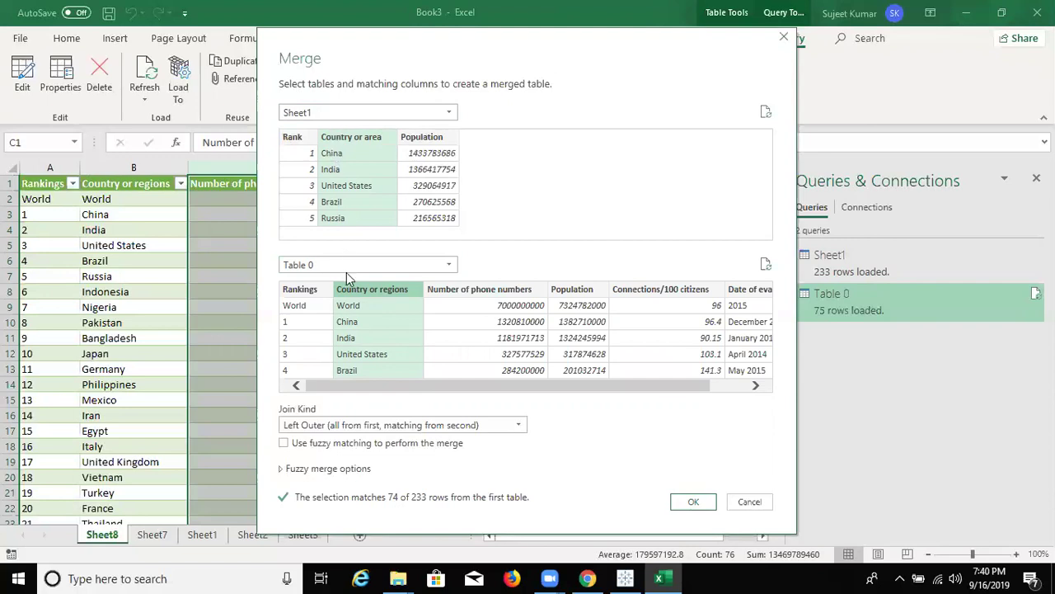
left_click(684, 502)
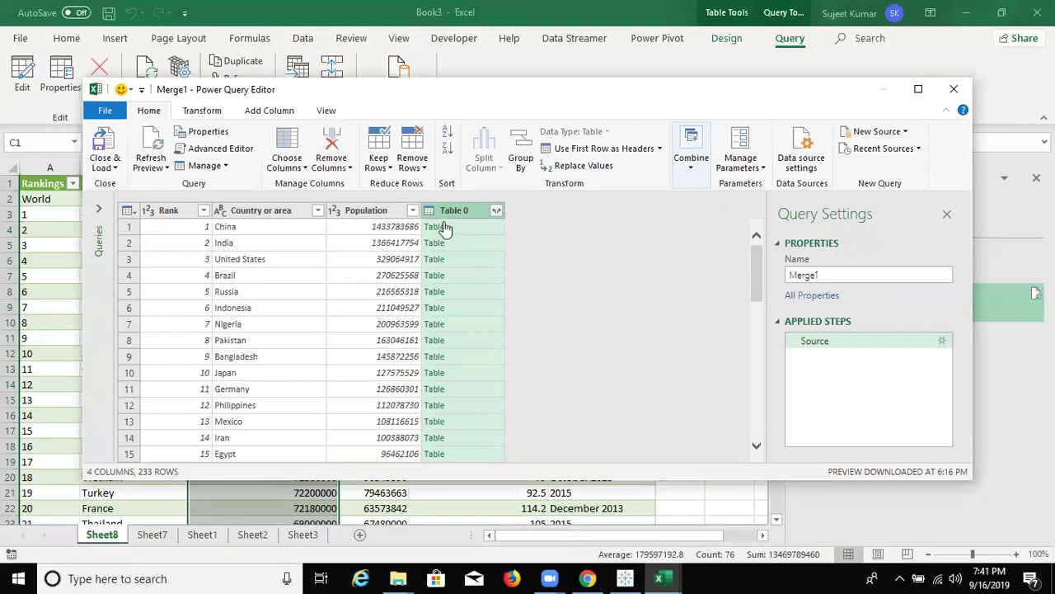
- Expand the nested Table 0 column to include only Number of phone numbers
left_click(497, 213)
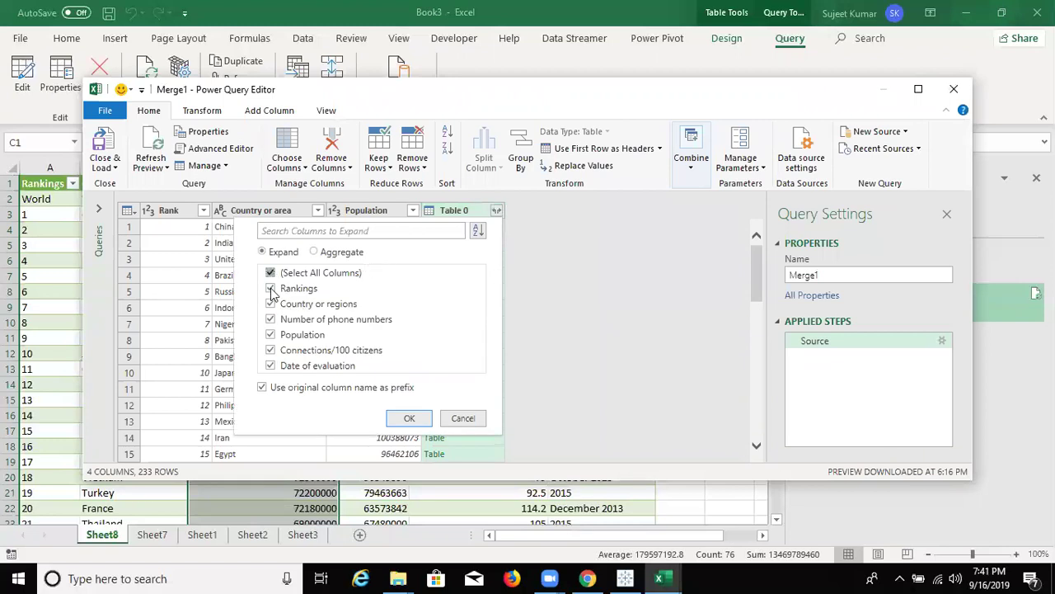
left_click(272, 293)
left_click(270, 320)
left_click(409, 417)
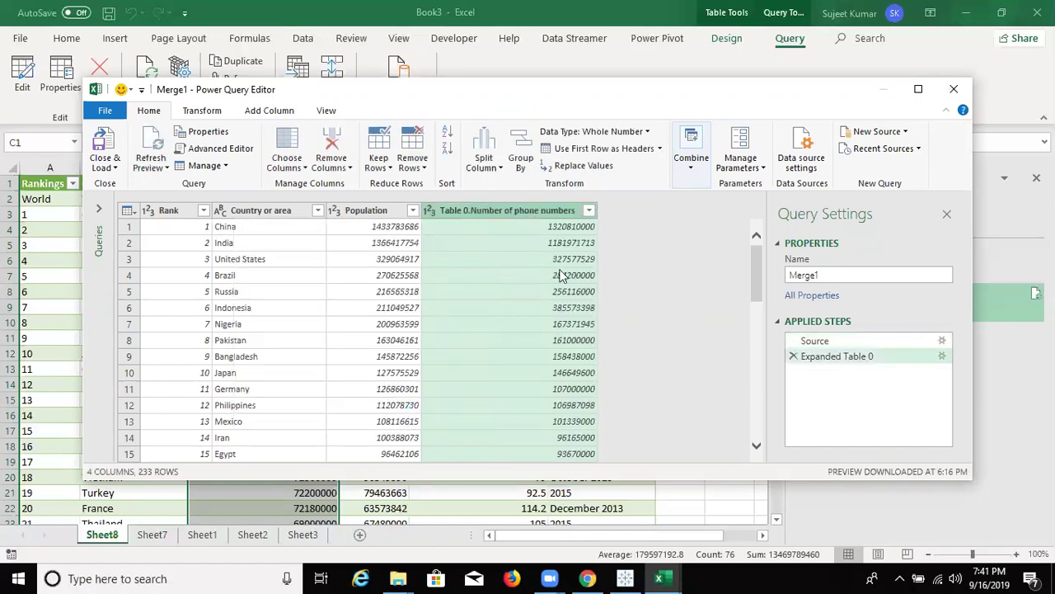
- Check the new phone-numbers column's data type and options, leaving them unchanged
left_click(435, 210)
left_click(608, 225)
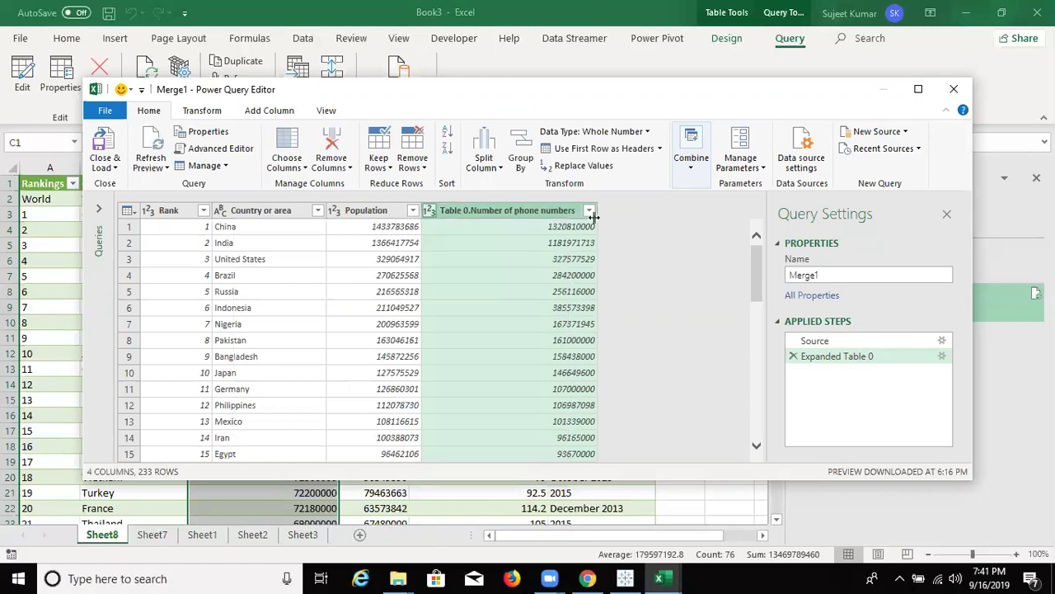
right_click(540, 220)
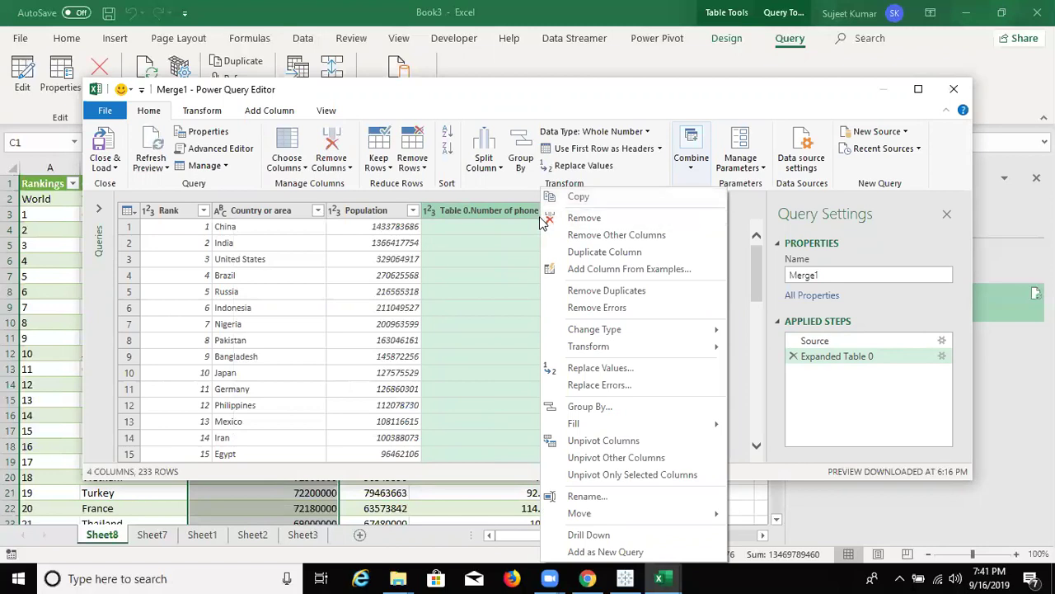
- Start an example-based column from the Population column and dismiss the no-sample-values error
left_click(395, 244)
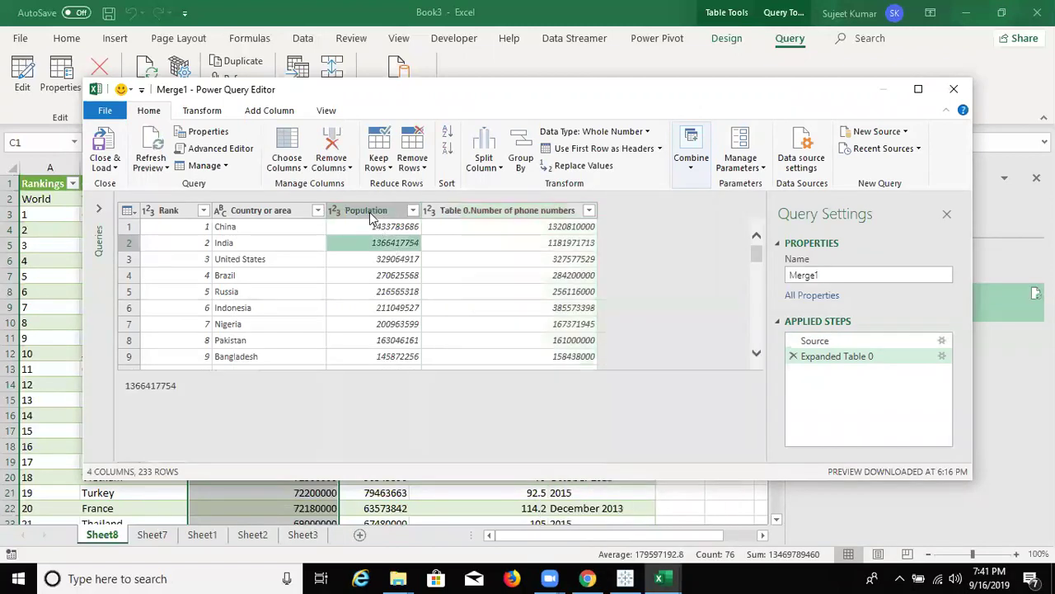
left_click(372, 214)
right_click(371, 214)
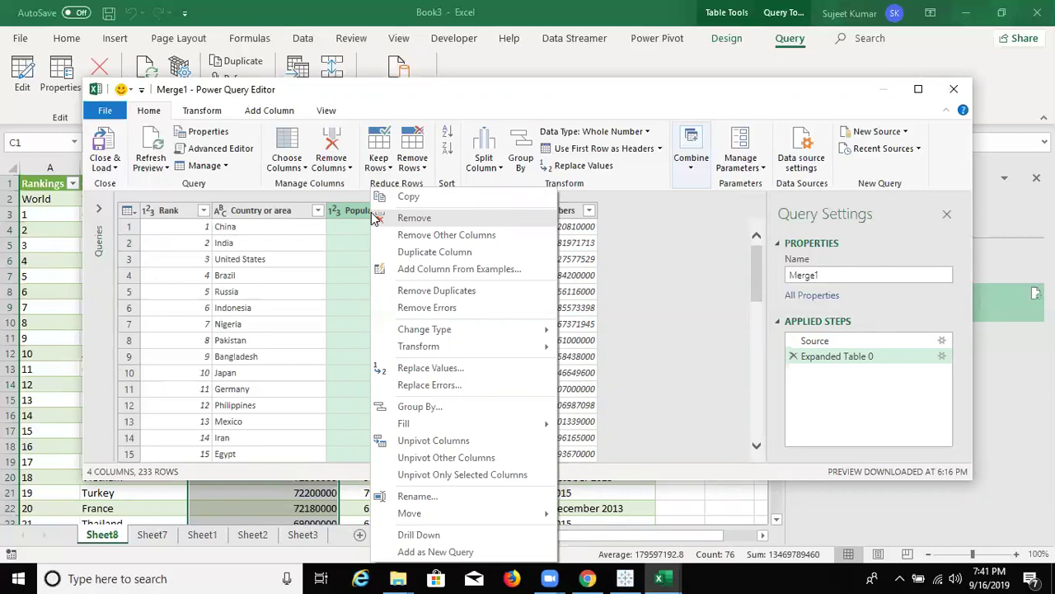
left_click(438, 276)
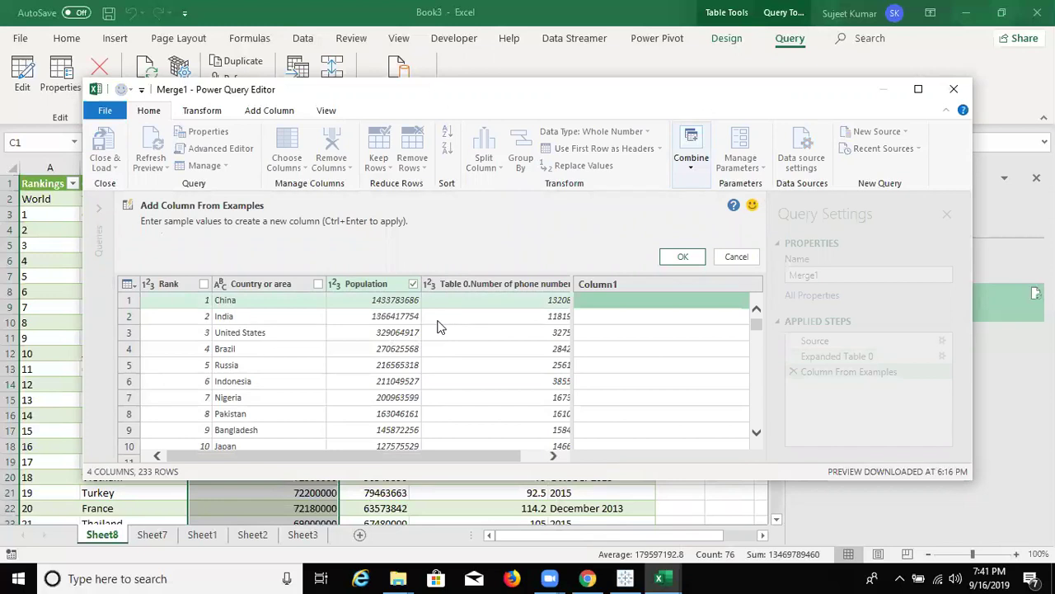
left_click(674, 259)
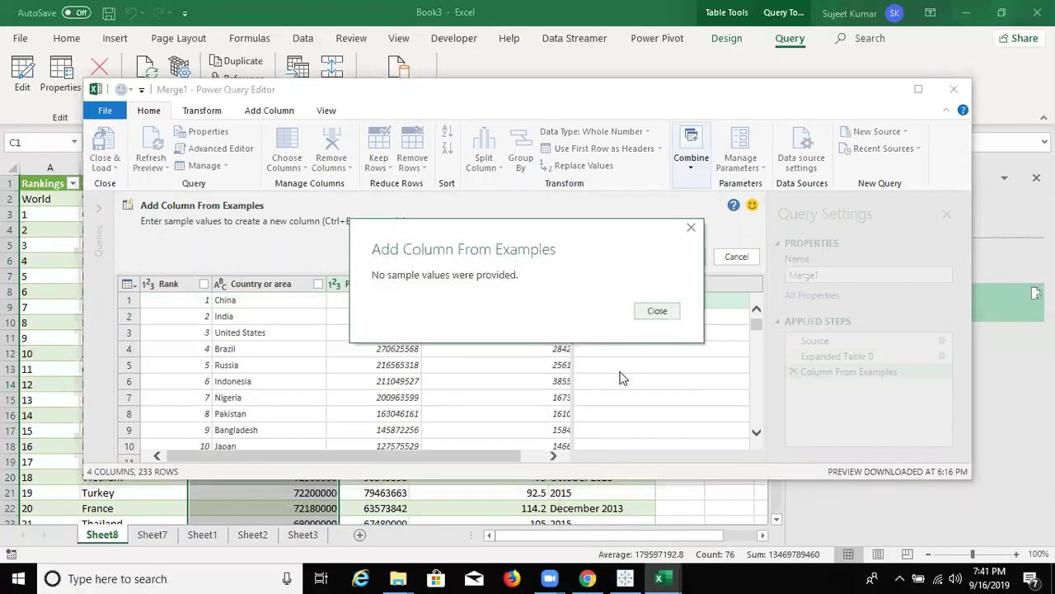
left_click(656, 312)
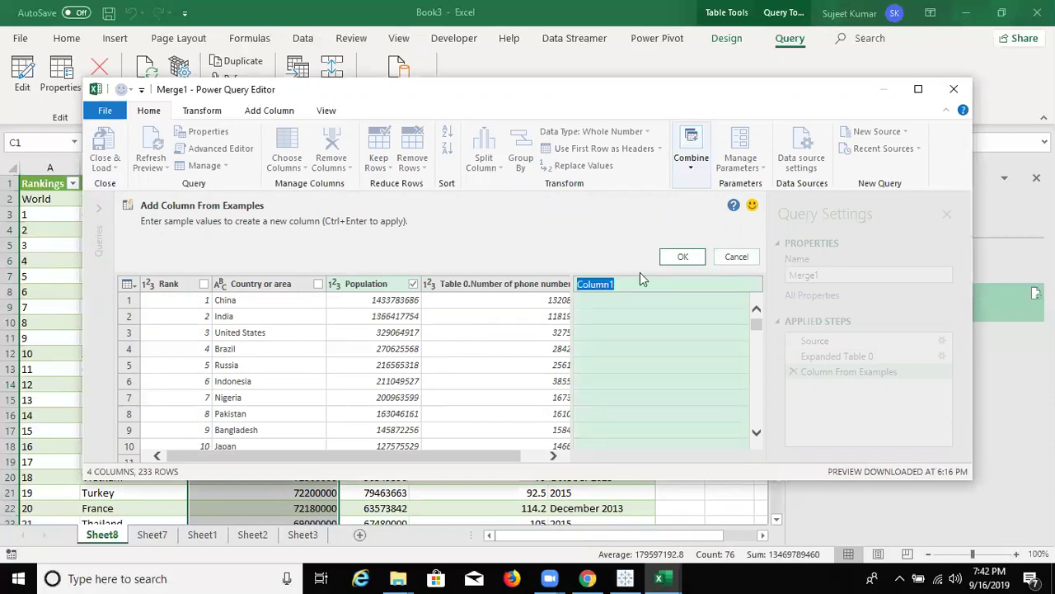
- Name the example column Rest, browse the preview values, then cancel it
type("Rest")
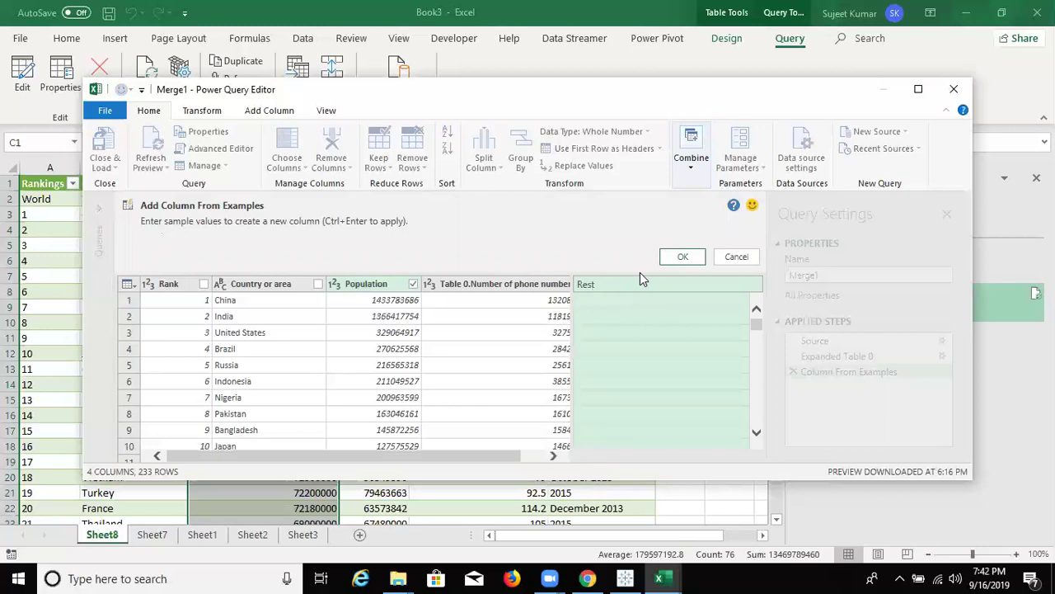
key("Return")
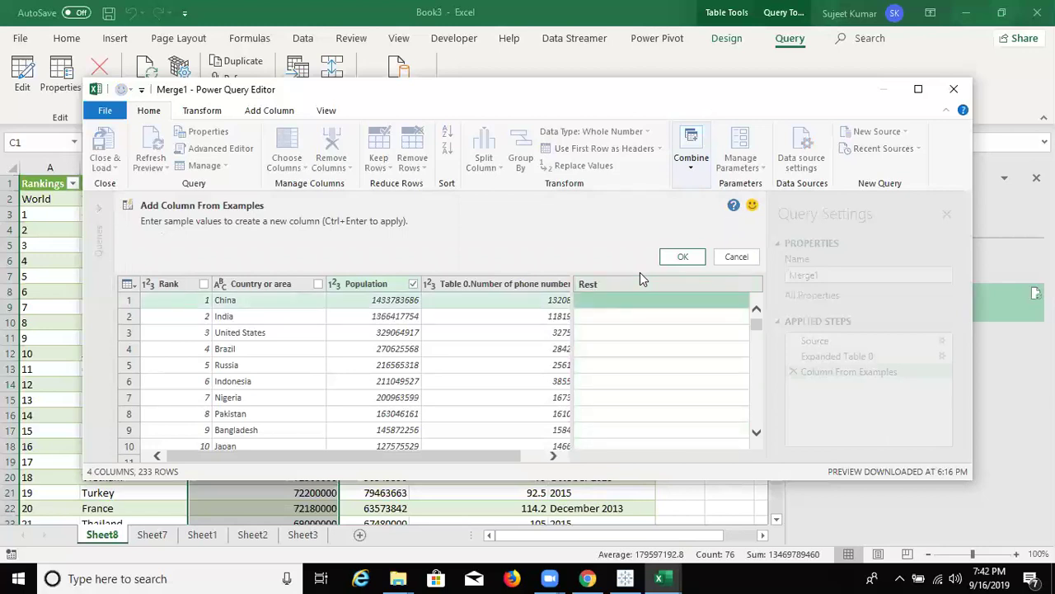
left_click(506, 346)
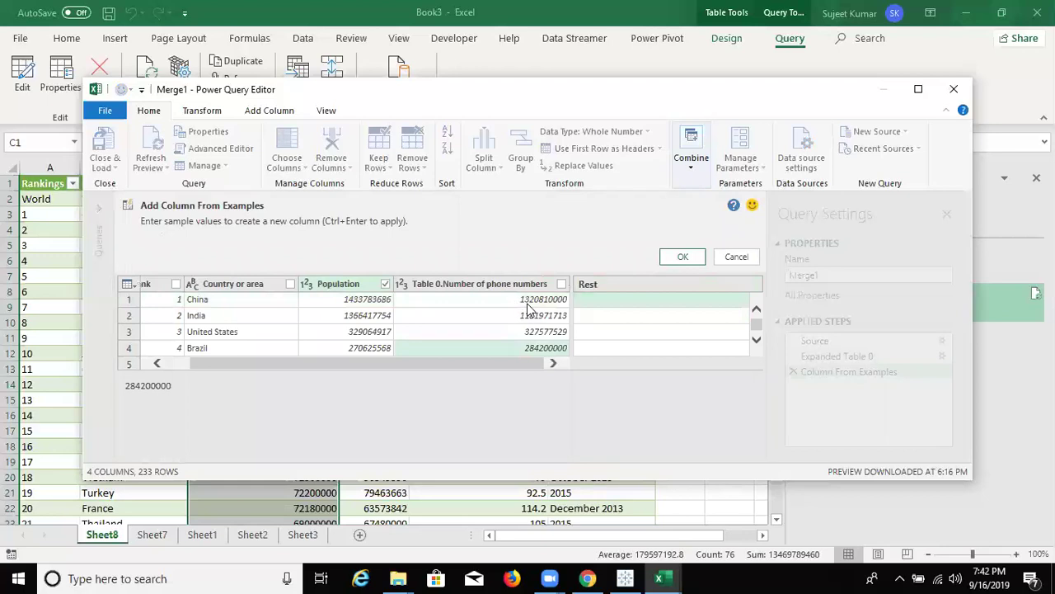
key("Left")
key("Left")
key("Left")
key("Up")
key("Up")
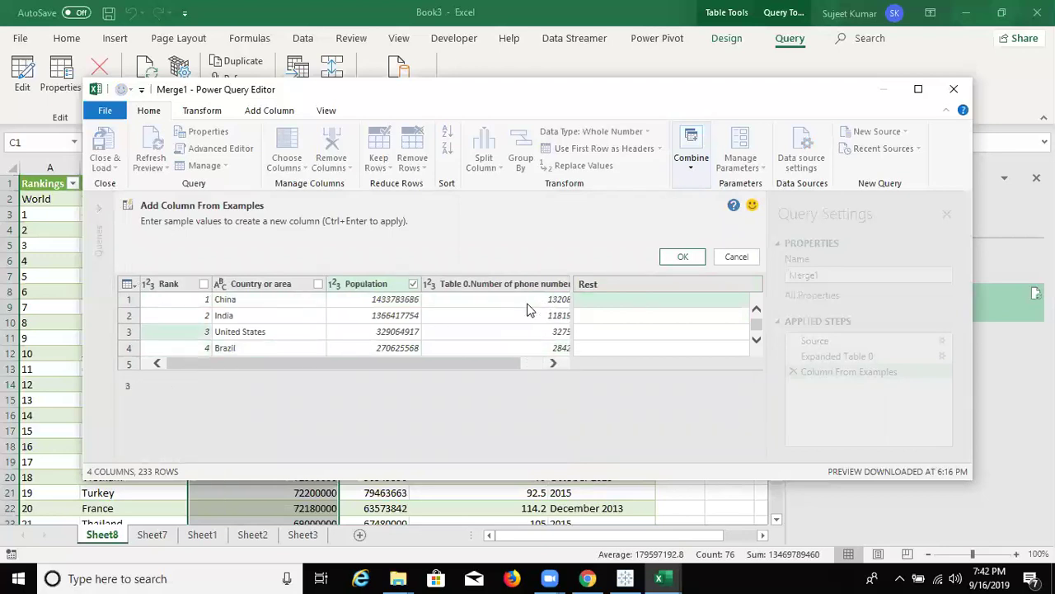
key("Escape")
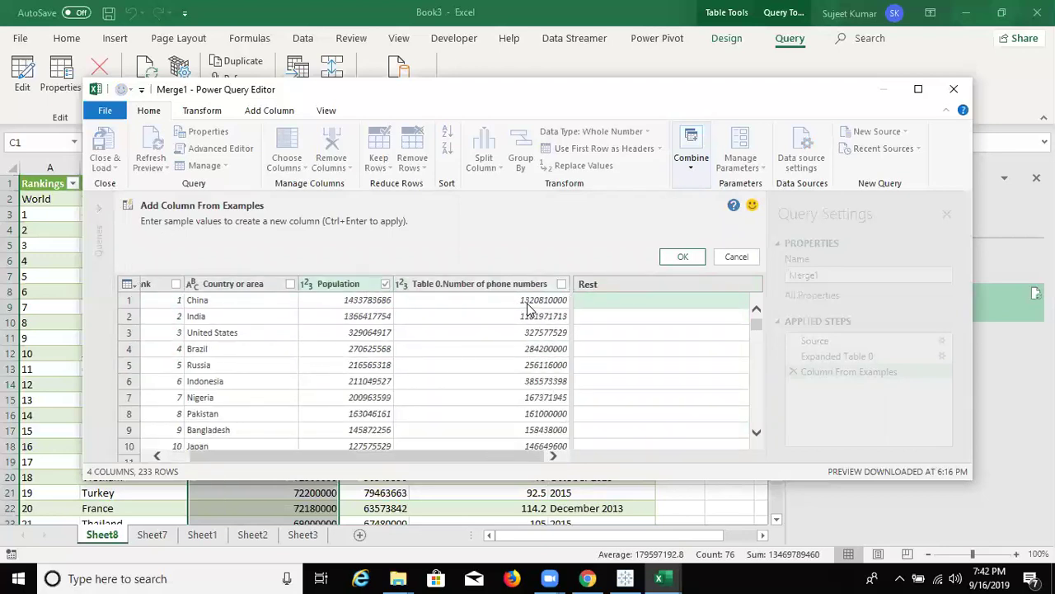
left_click(739, 257)
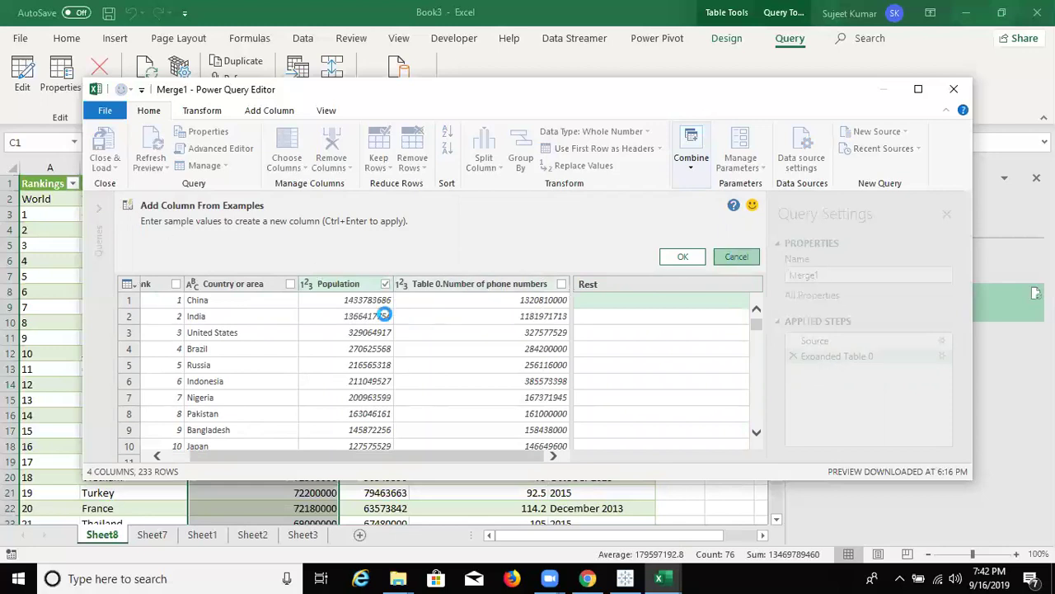
- Load the Merge1 query onto new Sheet9 and select its Rank-to-Population headers and phone-number column
left_click(280, 262)
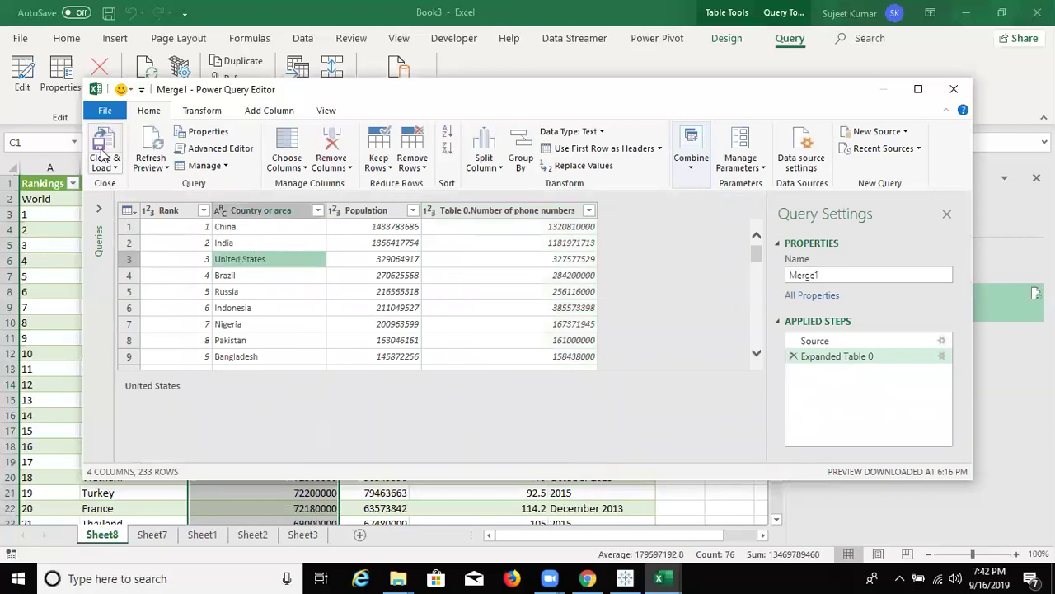
left_click(100, 155)
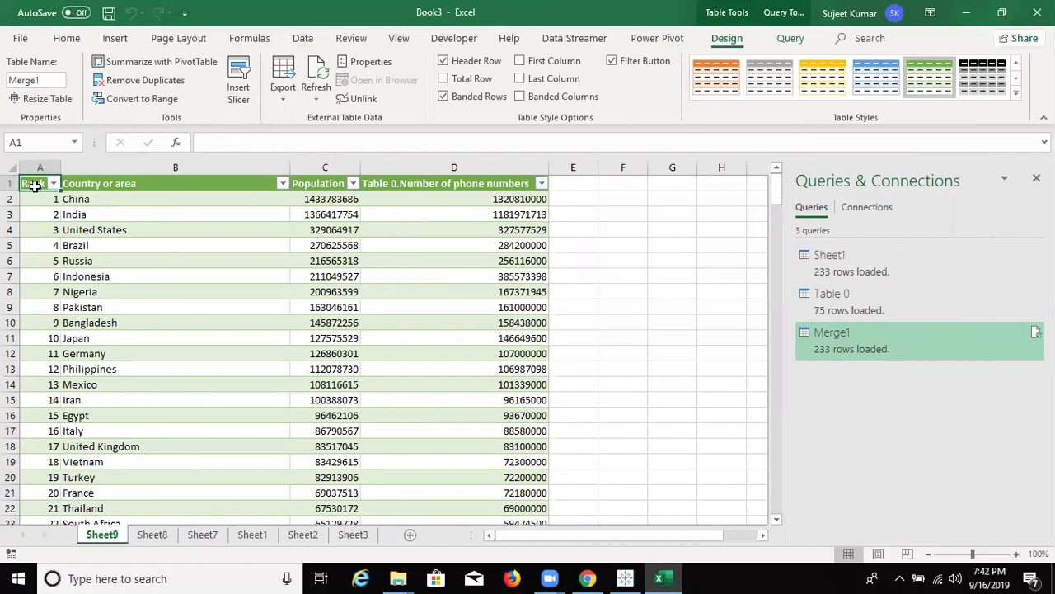
left_click_drag(37, 183, 292, 335)
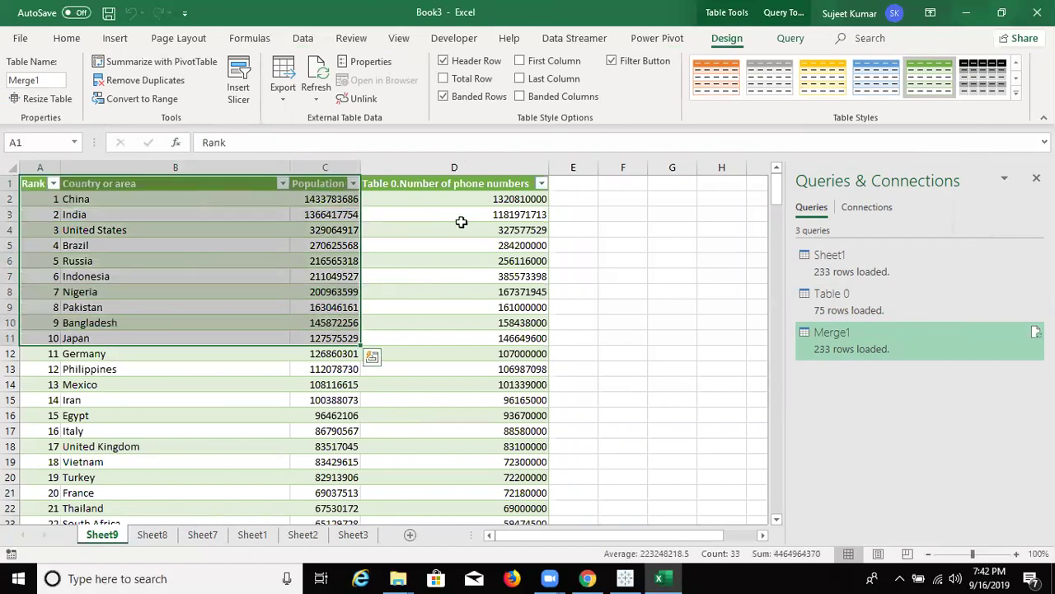
left_click(454, 177)
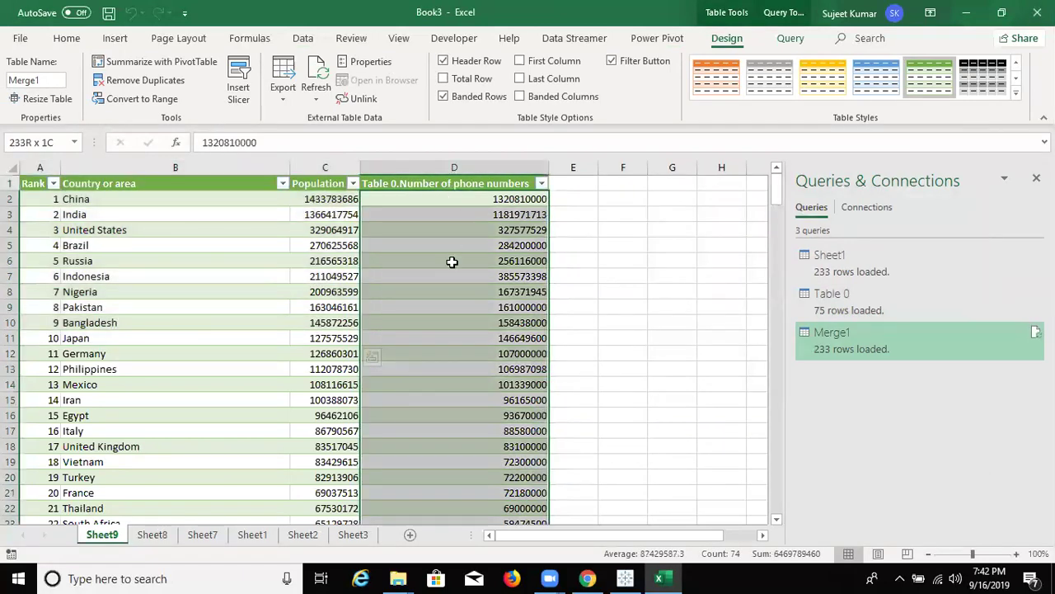
- Group and permanently delete Sheet7 and Sheet8, then return to the merged table on Sheet9
left_click(216, 538)
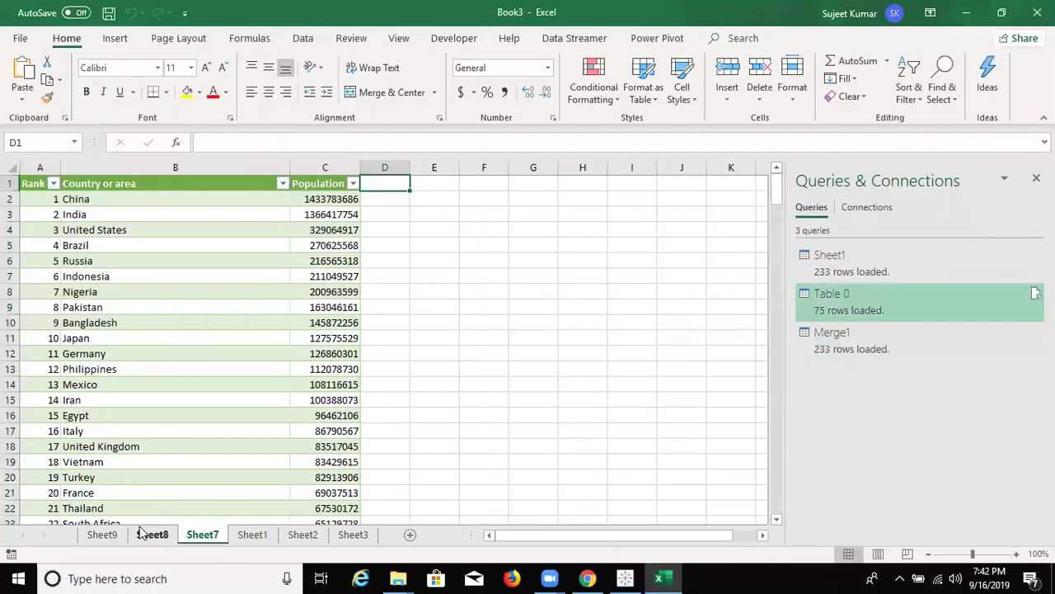
left_click(252, 535)
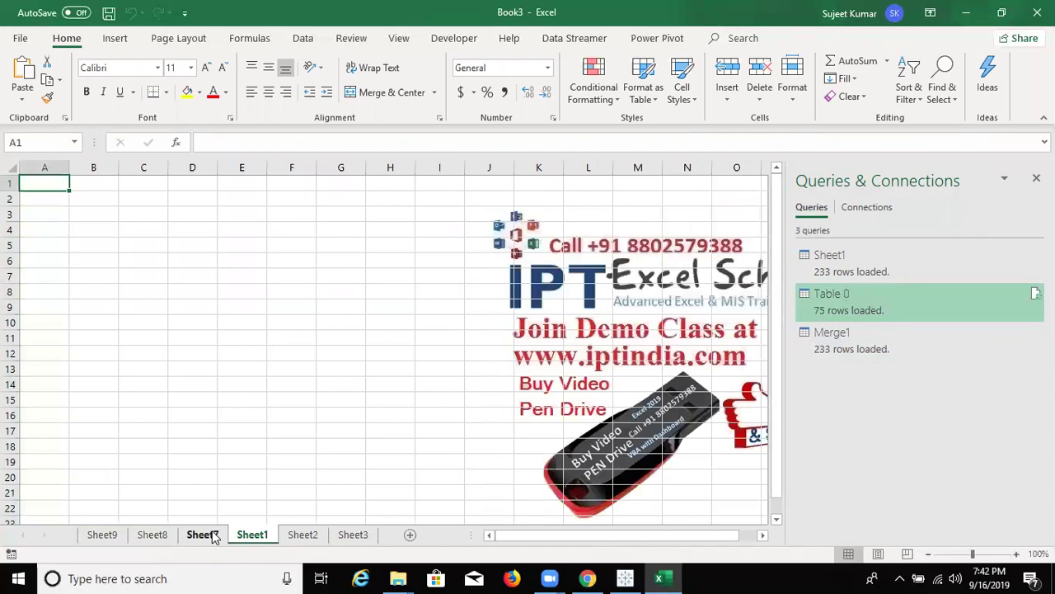
left_click(208, 536)
left_click(169, 538)
left_click(194, 537, "ctrl")
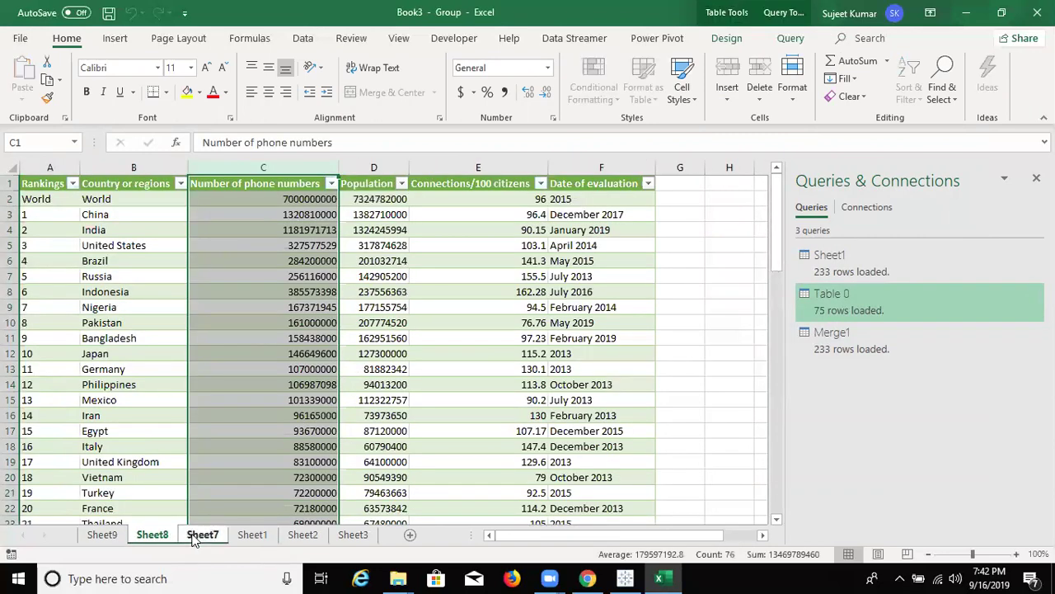
right_click(194, 538)
left_click(219, 352)
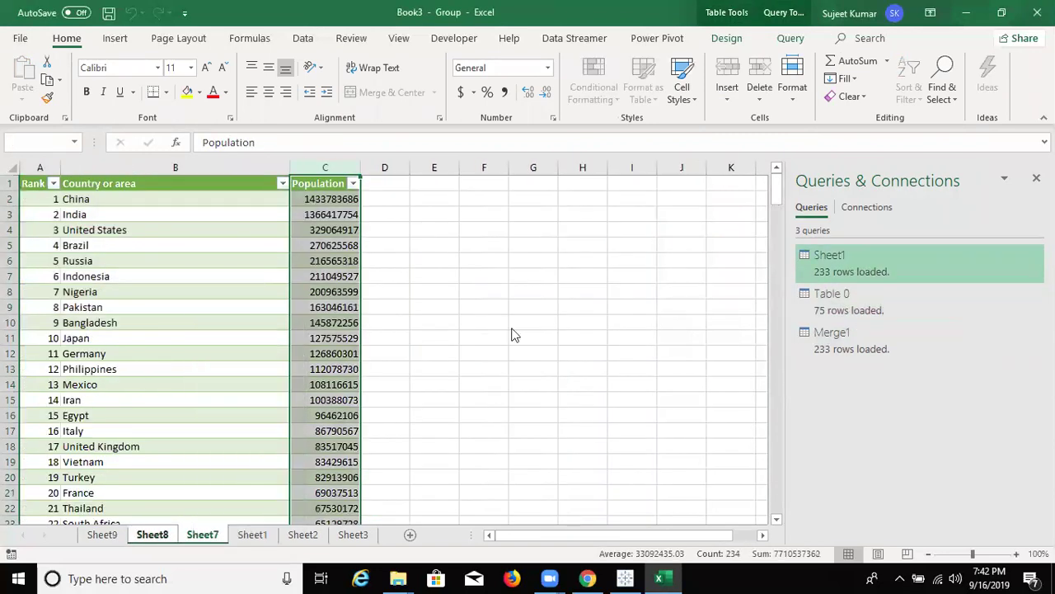
left_click(505, 333)
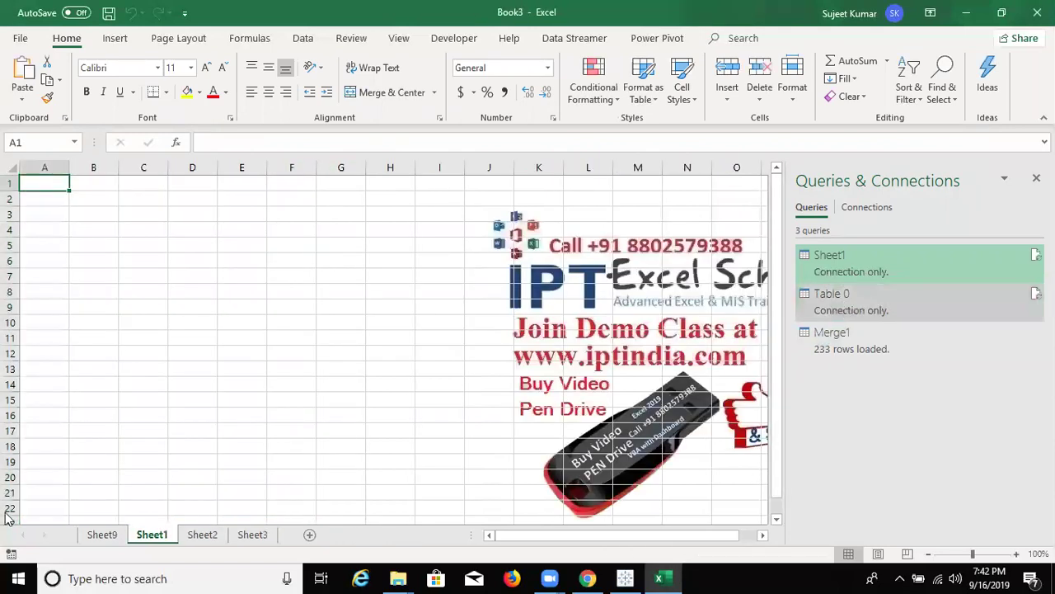
left_click(99, 536)
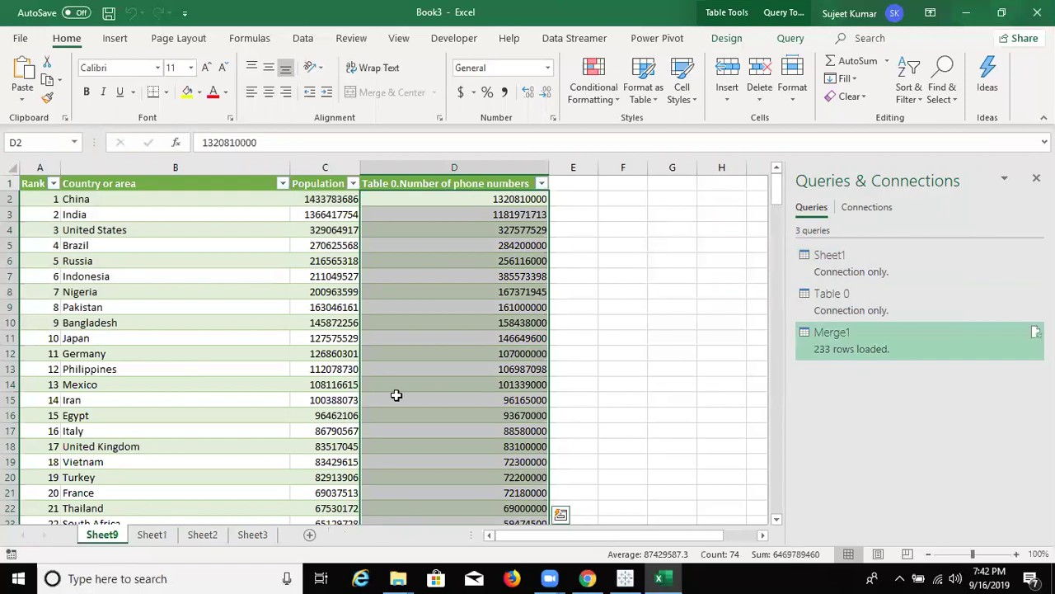
left_click(267, 420)
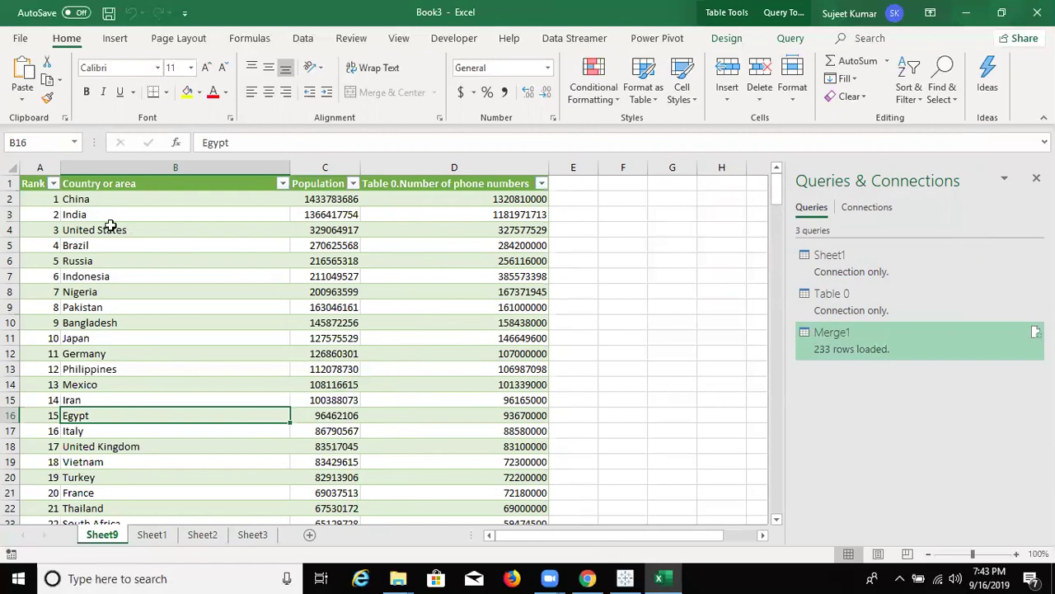
left_click_drag(51, 201, 165, 201)
left_click_drag(282, 216, 487, 344)
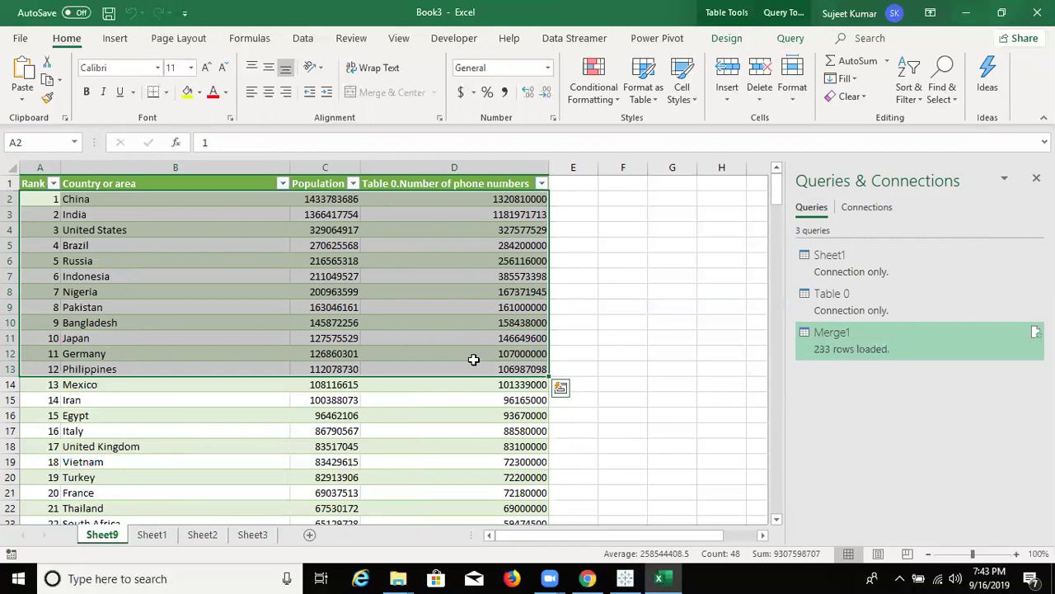
- Show Sheet1 with its banner image and close the Queries & Connections pane
key("ctrl+Page_Down")
left_click(489, 245)
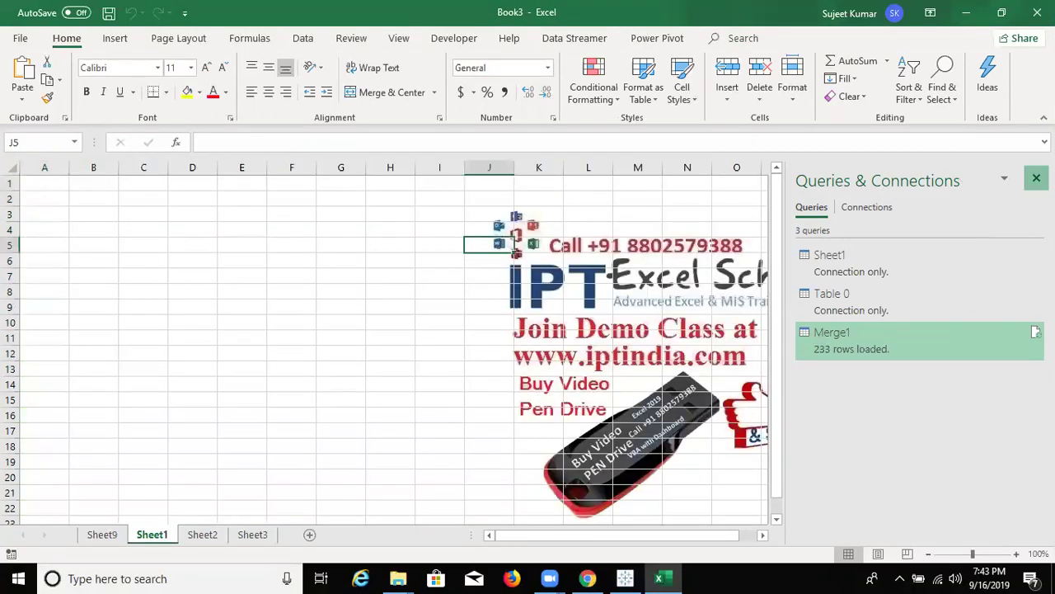
left_click(1037, 178)
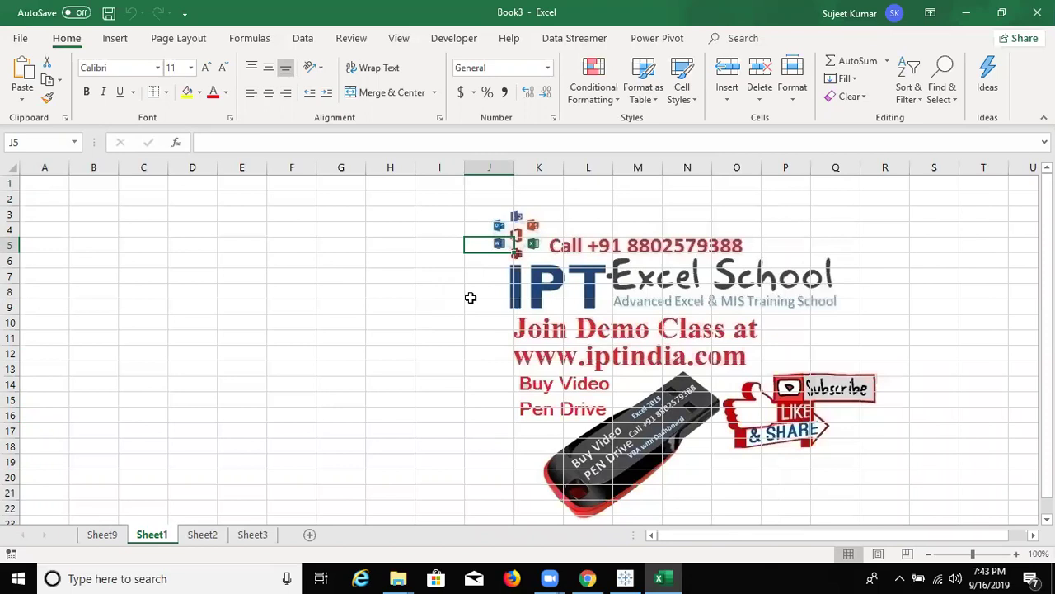